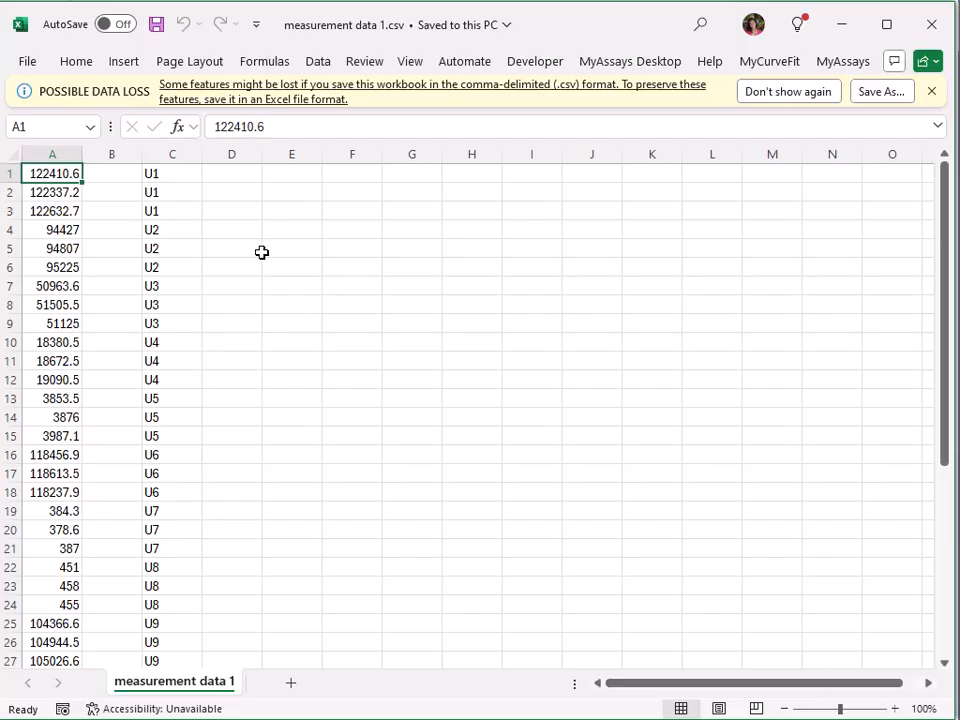
Examine the measurement values in column A and the sample labels in column C of measurement data 1.csv
{"action": "left_click", "coordinate": [58, 152]}
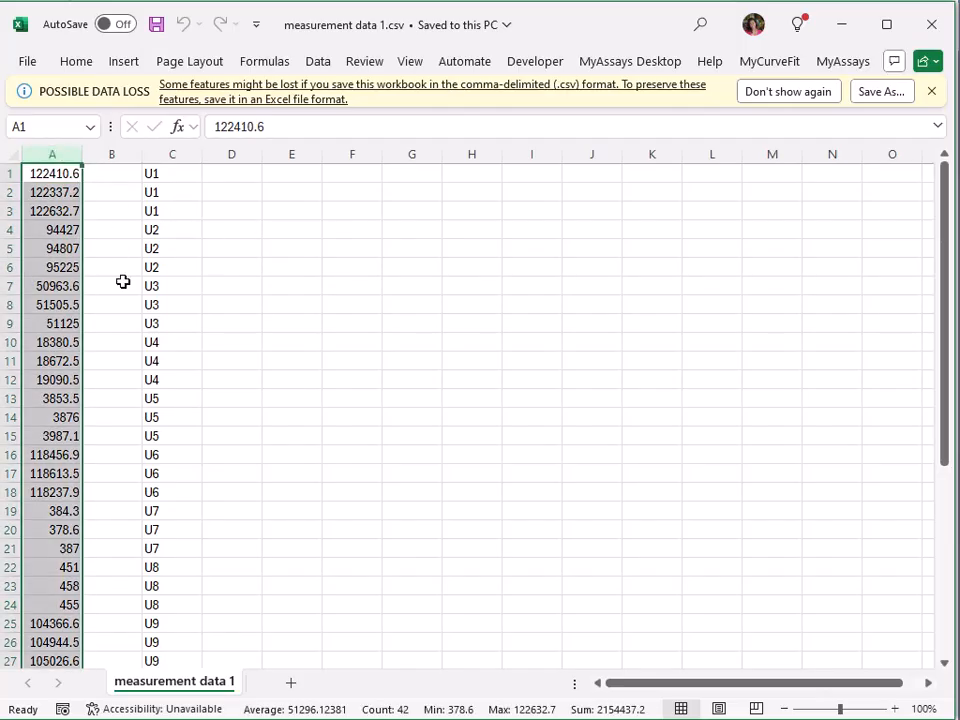
{"action": "left_click", "coordinate": [173, 153]}
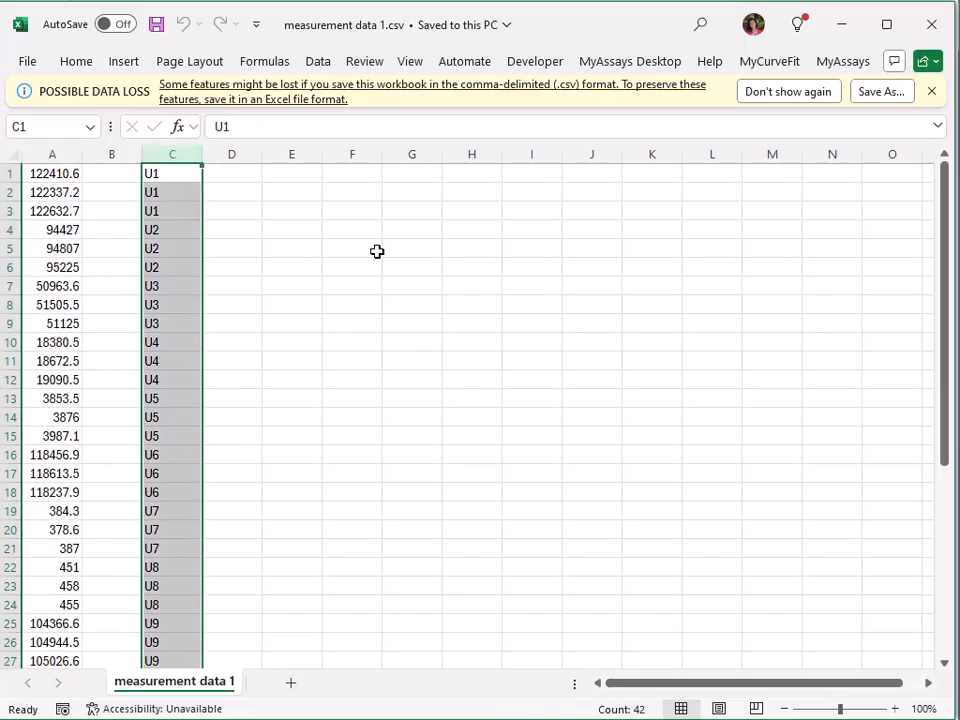
{"action": "left_click", "coordinate": [306, 288]}
{"action": "scroll", "coordinate": [395, 298], "scroll_direction": "down", "scroll_amount": 9}
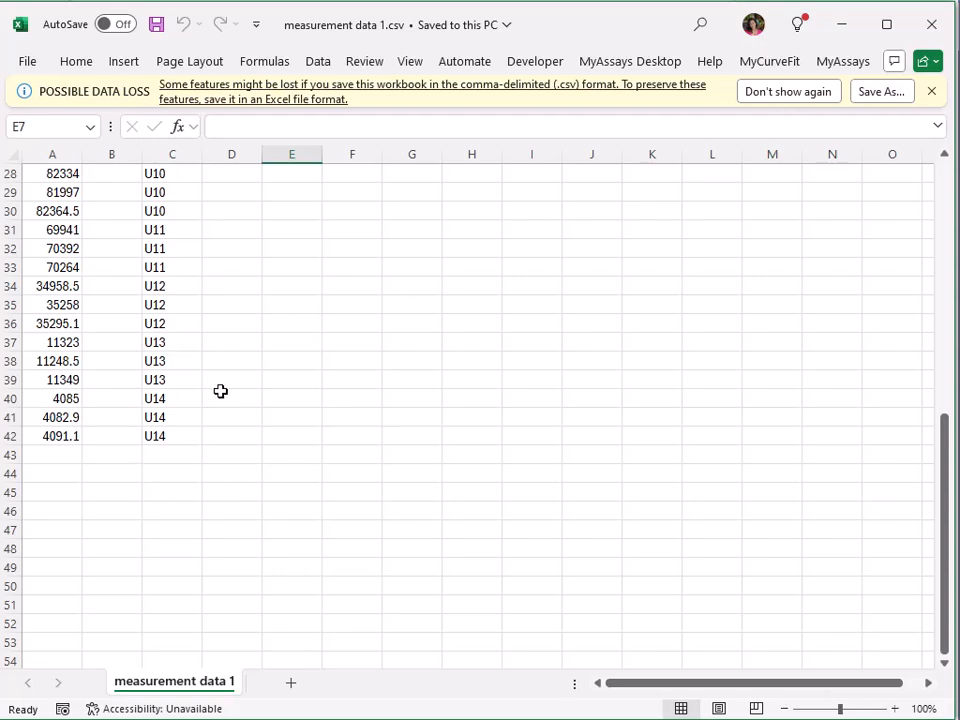
{"action": "scroll", "coordinate": [339, 375], "scroll_direction": "up", "scroll_amount": 9}
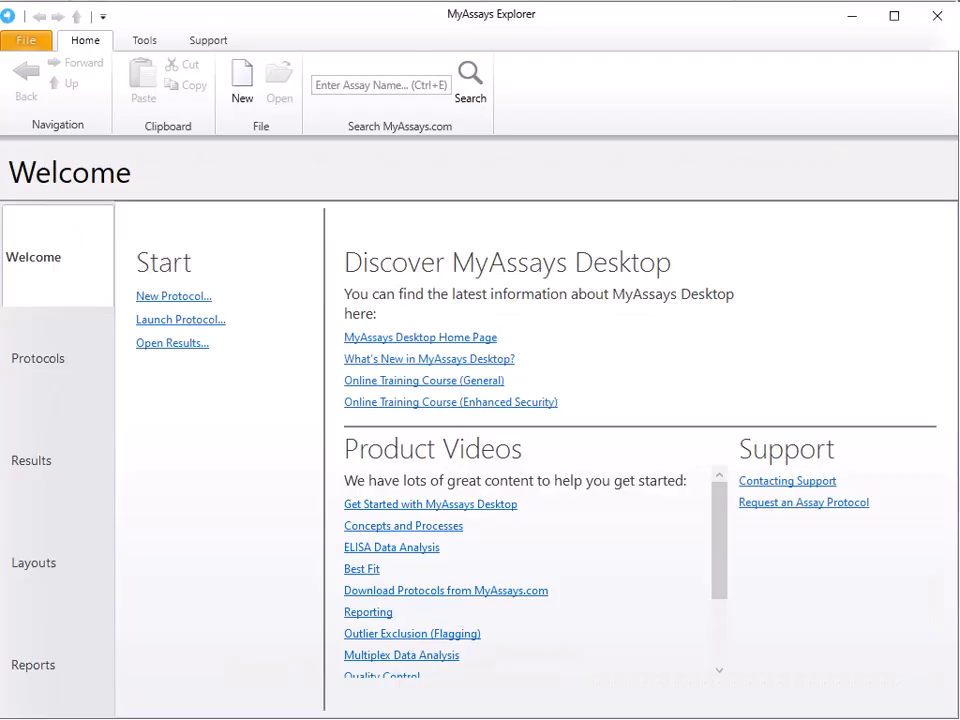
In MyAssays Explorer, start a new protocol that takes its data from the single file measurement data 1.csv with automatic import
{"action": "left_click", "coordinate": [194, 298]}
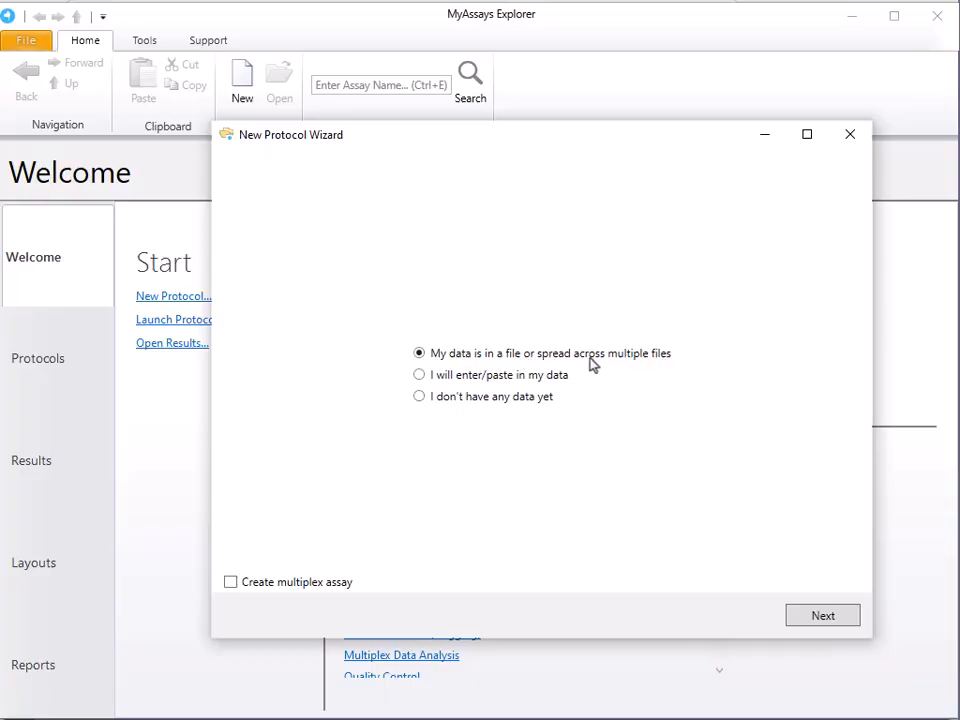
{"action": "left_click", "coordinate": [823, 617]}
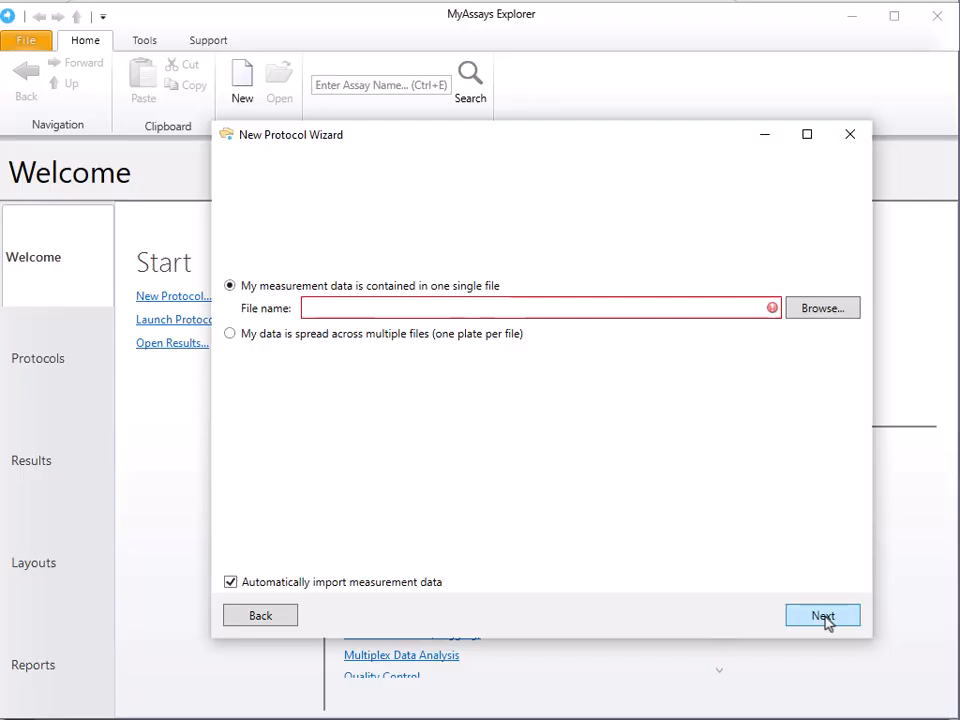
{"action": "left_click", "coordinate": [818, 310]}
{"action": "left_click", "coordinate": [461, 320]}
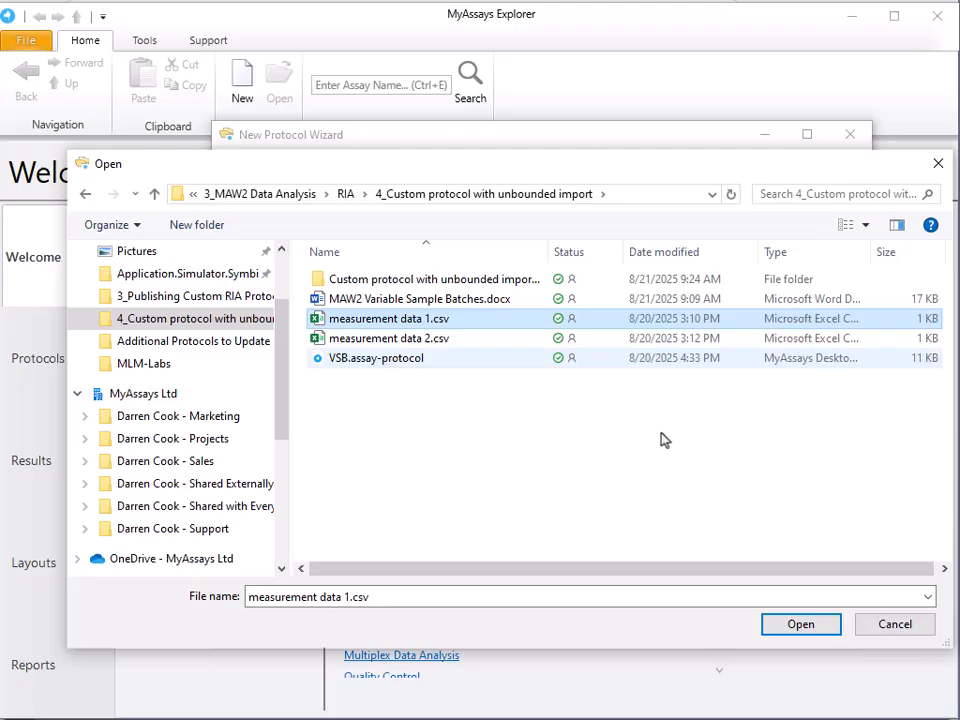
{"action": "left_click", "coordinate": [800, 627]}
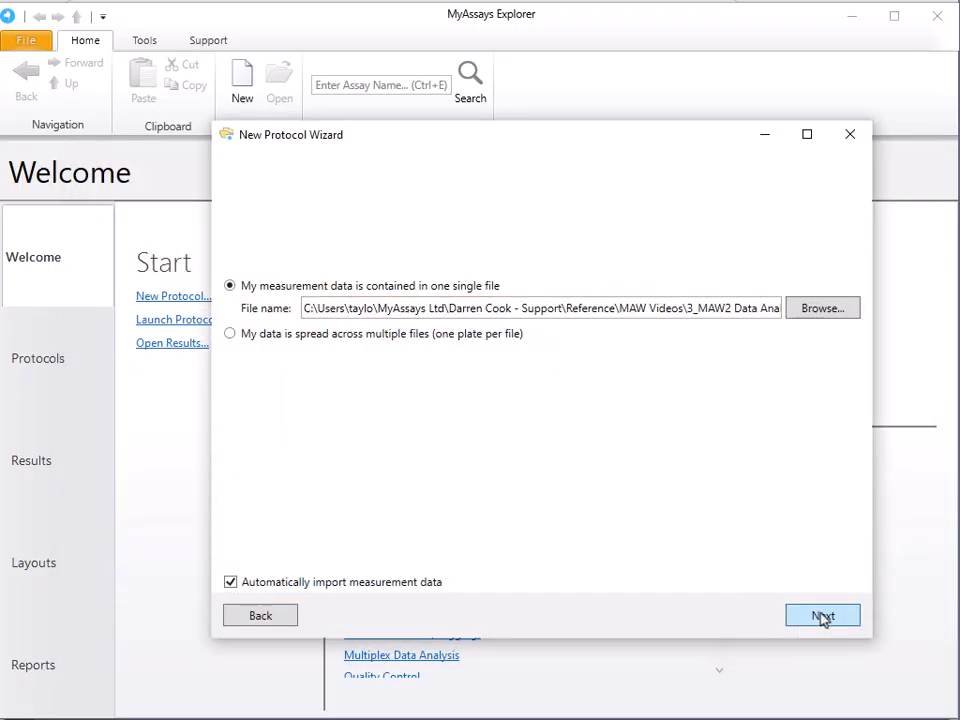
{"action": "left_click", "coordinate": [822, 616]}
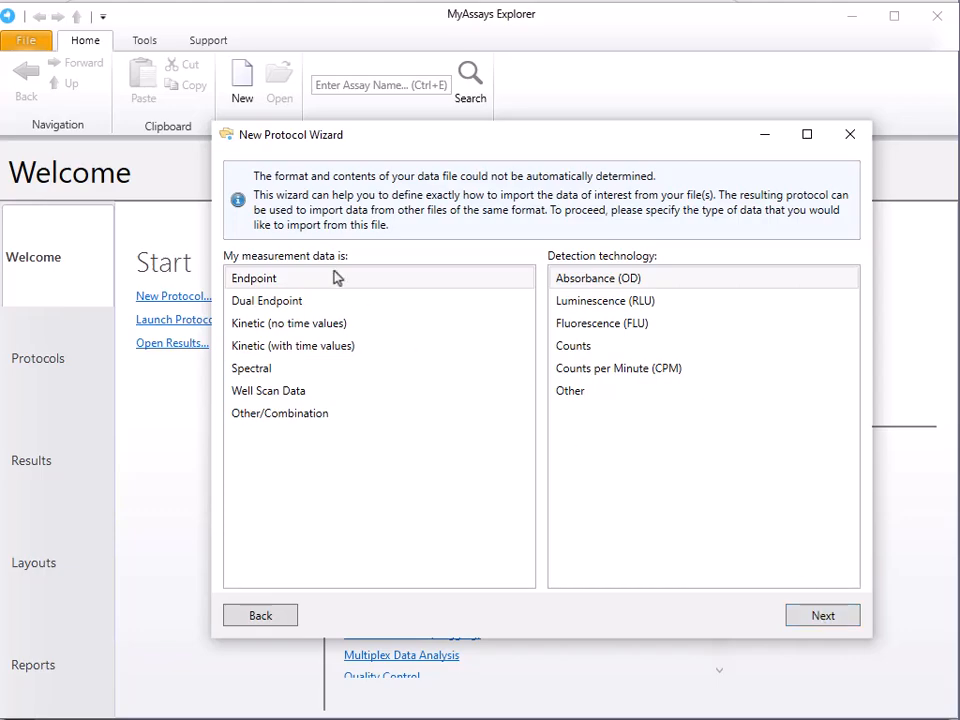
Define the data as Endpoint with Counts per Minute (CPM) detection, measured in racks of 10 samples
{"action": "left_click", "coordinate": [622, 370]}
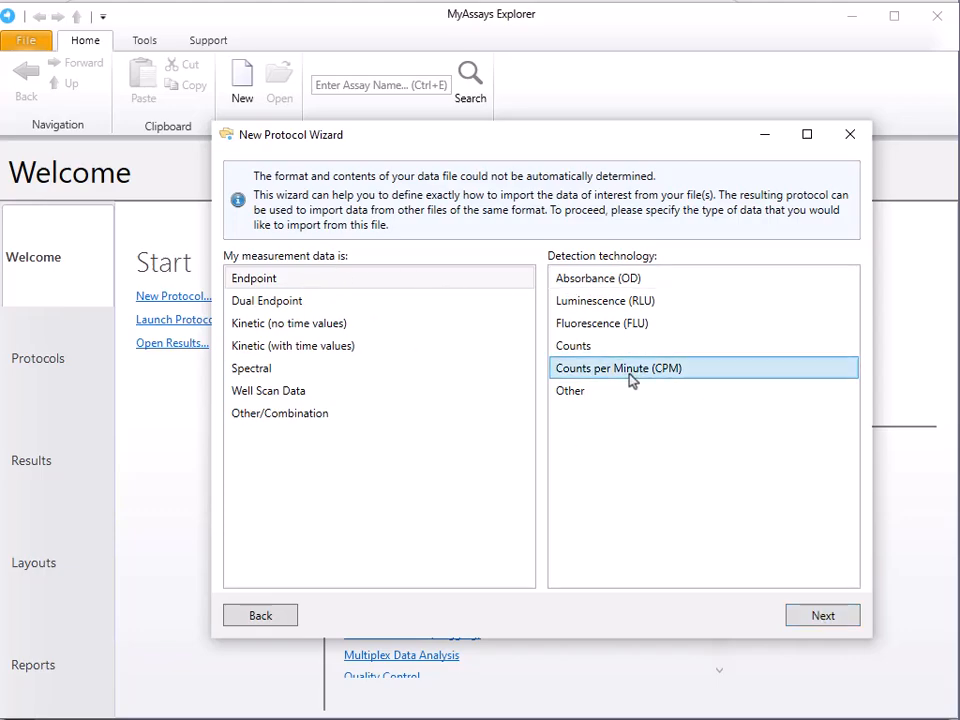
{"action": "left_click", "coordinate": [822, 615]}
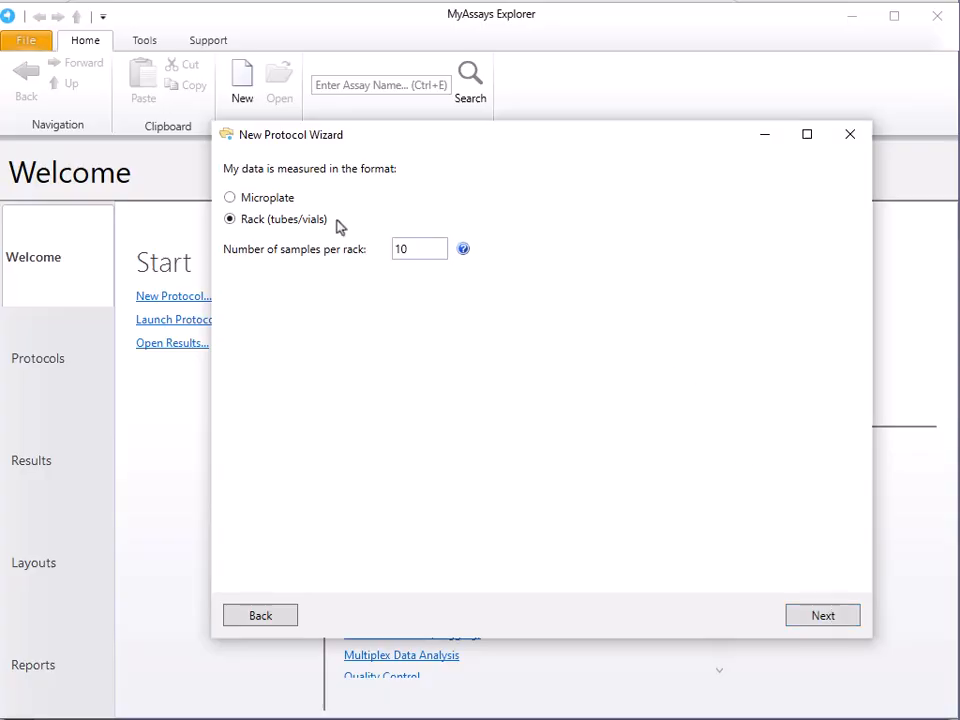
{"action": "left_click", "coordinate": [823, 616]}
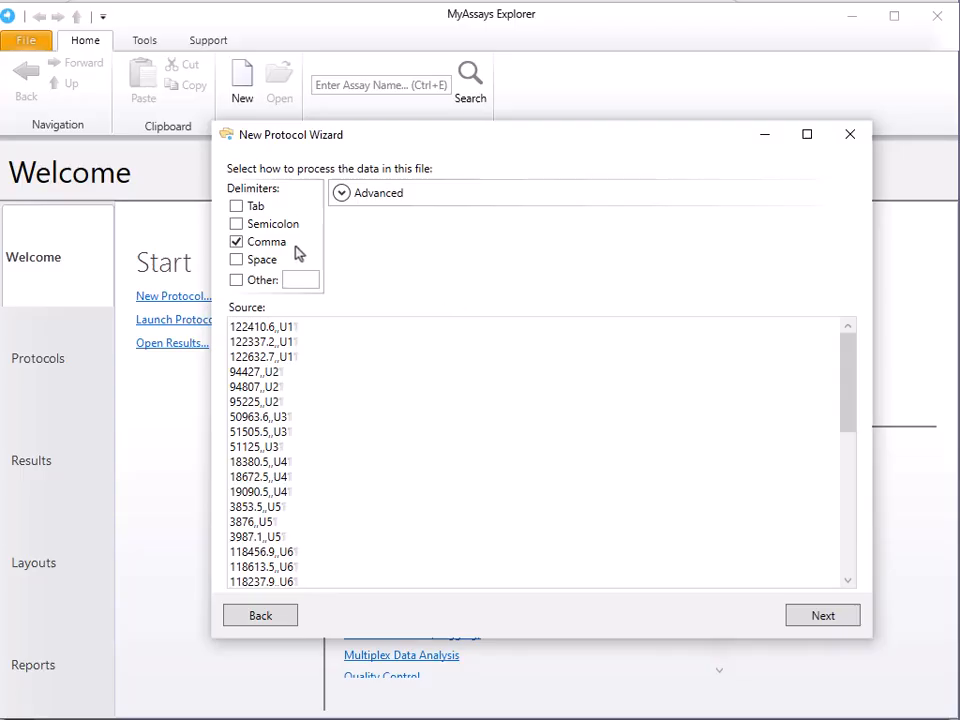
Check the advanced file processing options and accept Comma as the only delimiter
{"action": "left_click", "coordinate": [360, 195]}
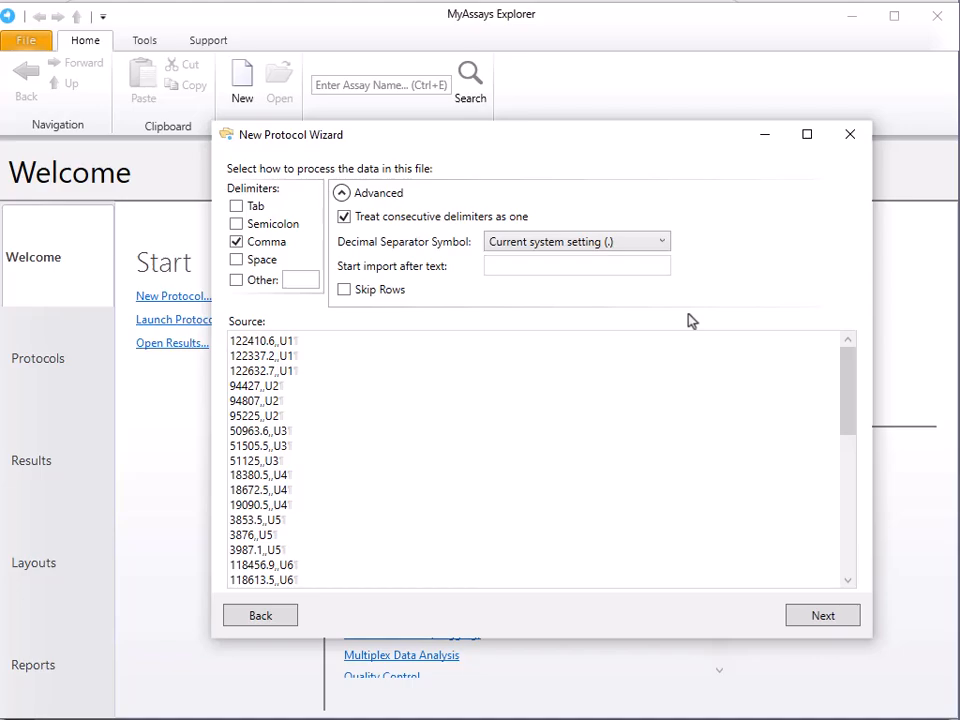
{"action": "left_click", "coordinate": [386, 194]}
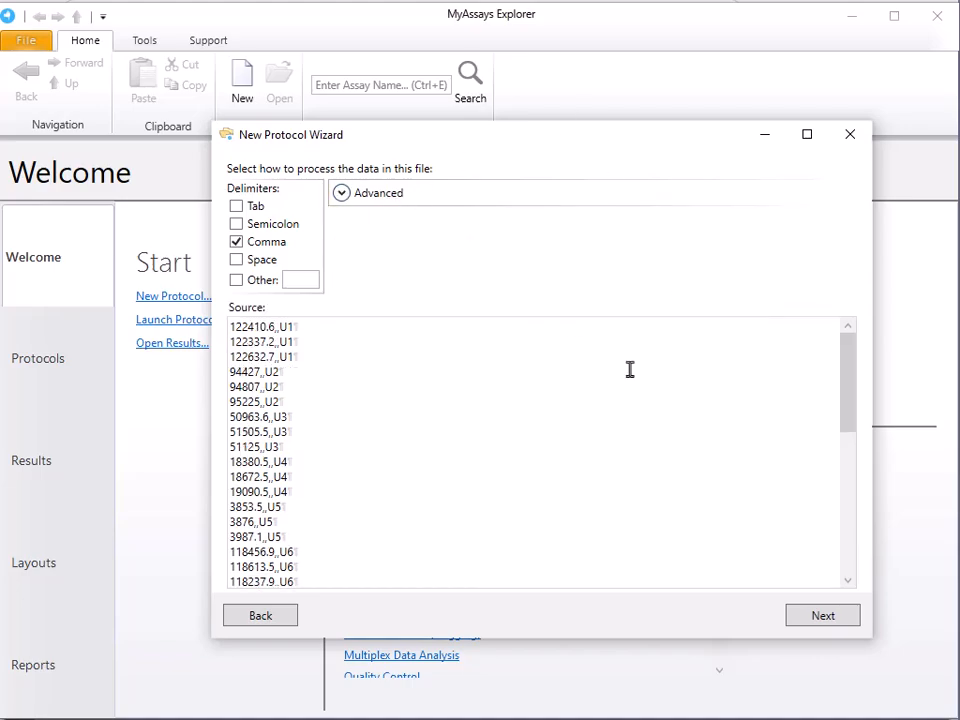
{"action": "left_click", "coordinate": [838, 617]}
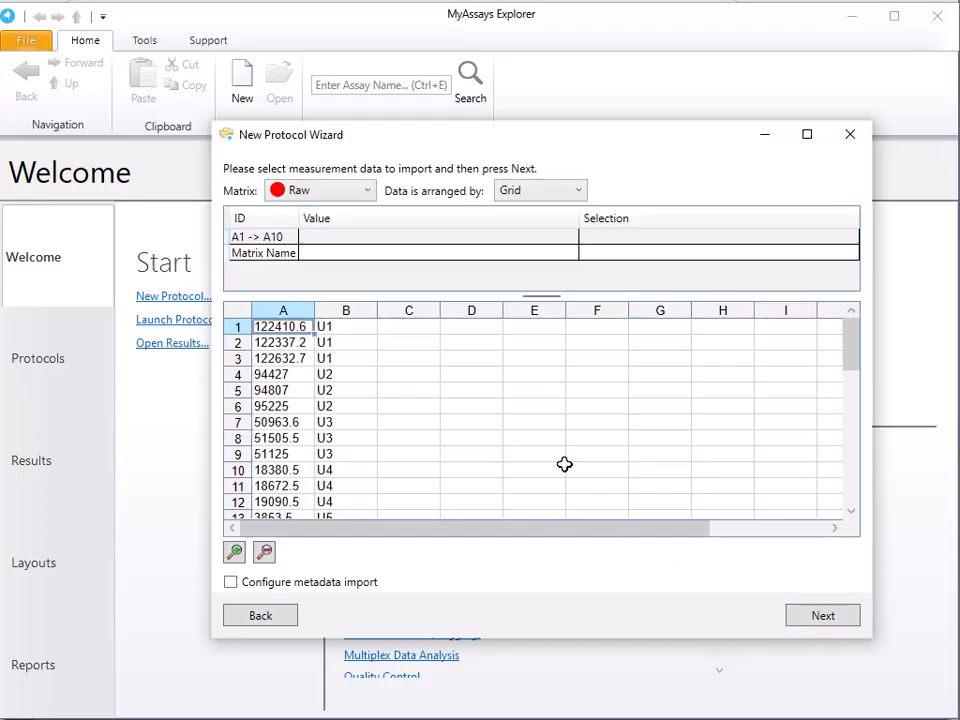
Assign the whole of column A to the Raw matrix as the measurement data to import, arranged by grid
{"action": "scroll", "coordinate": [565, 444], "scroll_direction": "down", "scroll_amount": 7}
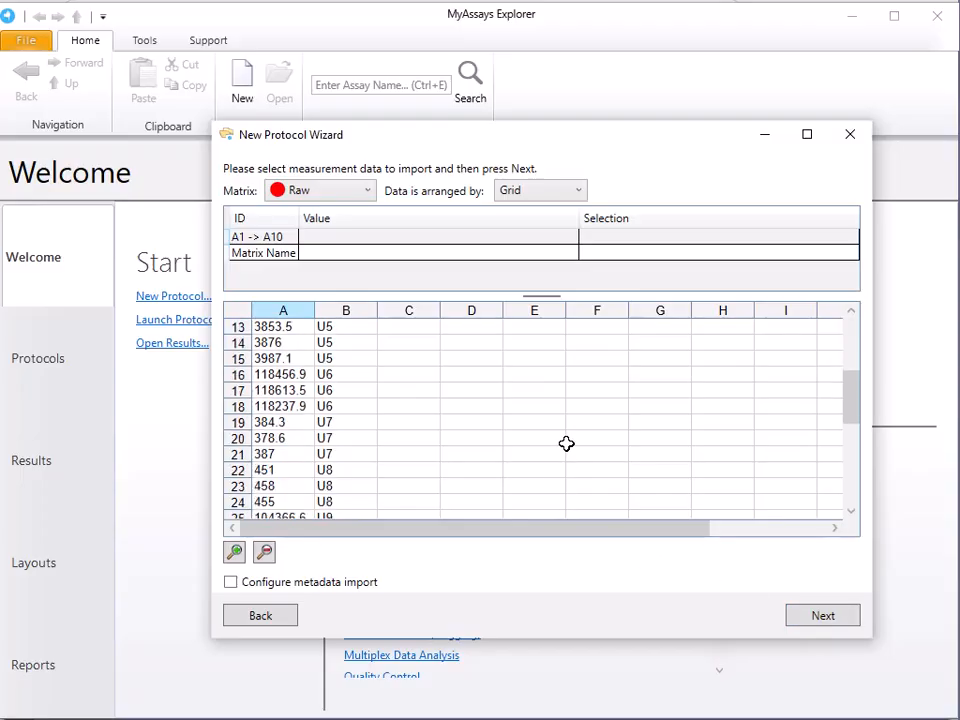
{"action": "scroll", "coordinate": [566, 444], "scroll_direction": "down", "scroll_amount": 3}
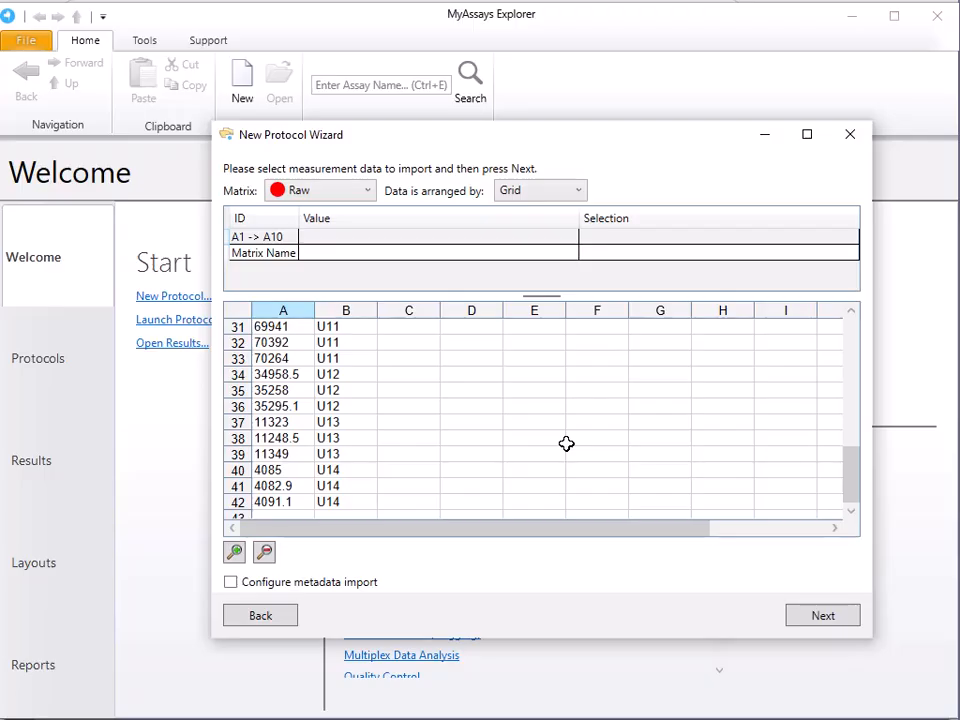
{"action": "scroll", "coordinate": [566, 444], "scroll_direction": "up", "scroll_amount": 10}
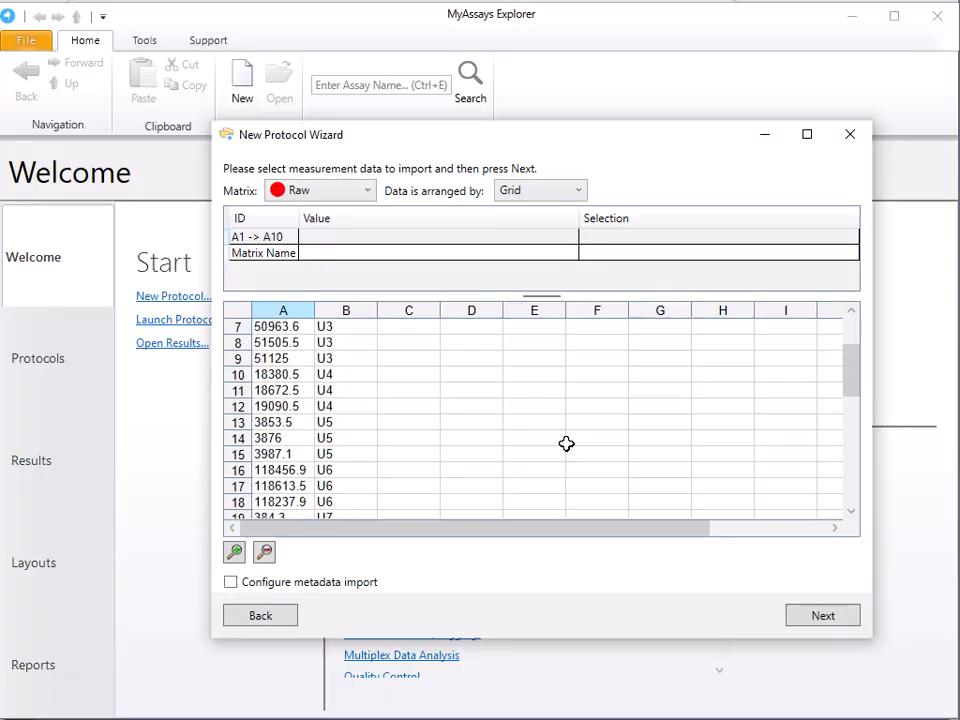
{"action": "left_click", "coordinate": [296, 310]}
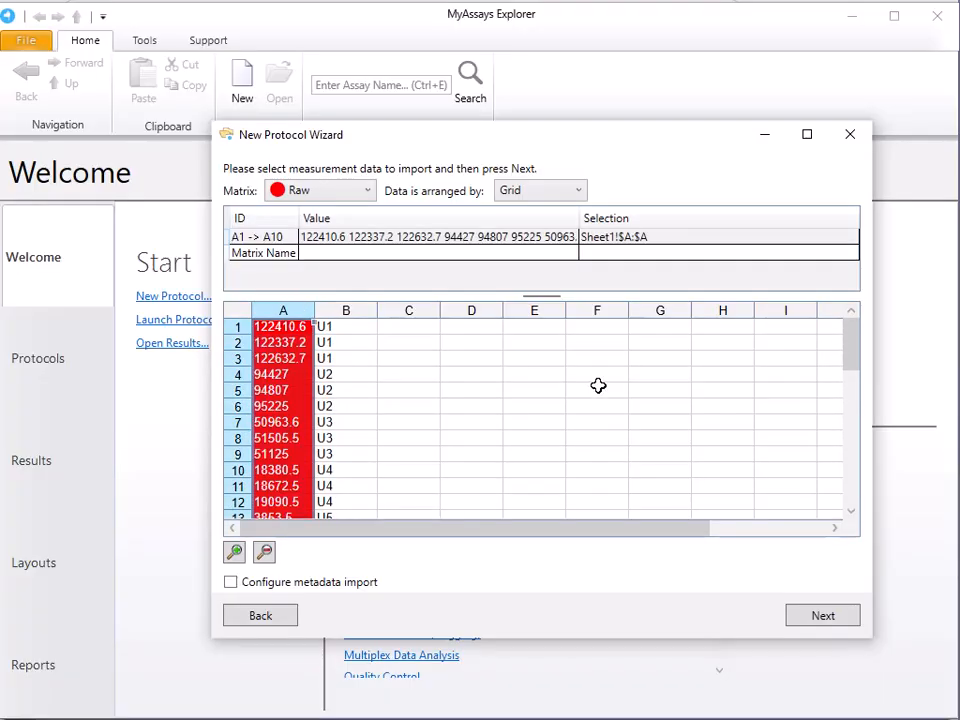
{"action": "left_click", "coordinate": [829, 616]}
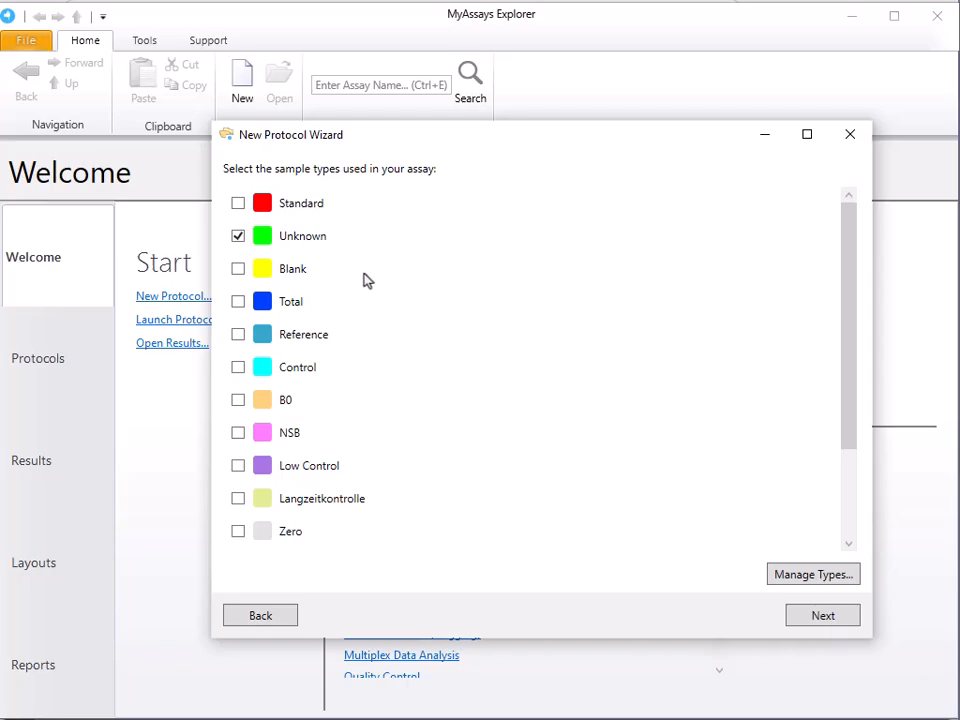
Accept Unknown as the only sample type and choose the existing dynamic rack layout with three replicates of Unknown 1
{"action": "left_click", "coordinate": [815, 619]}
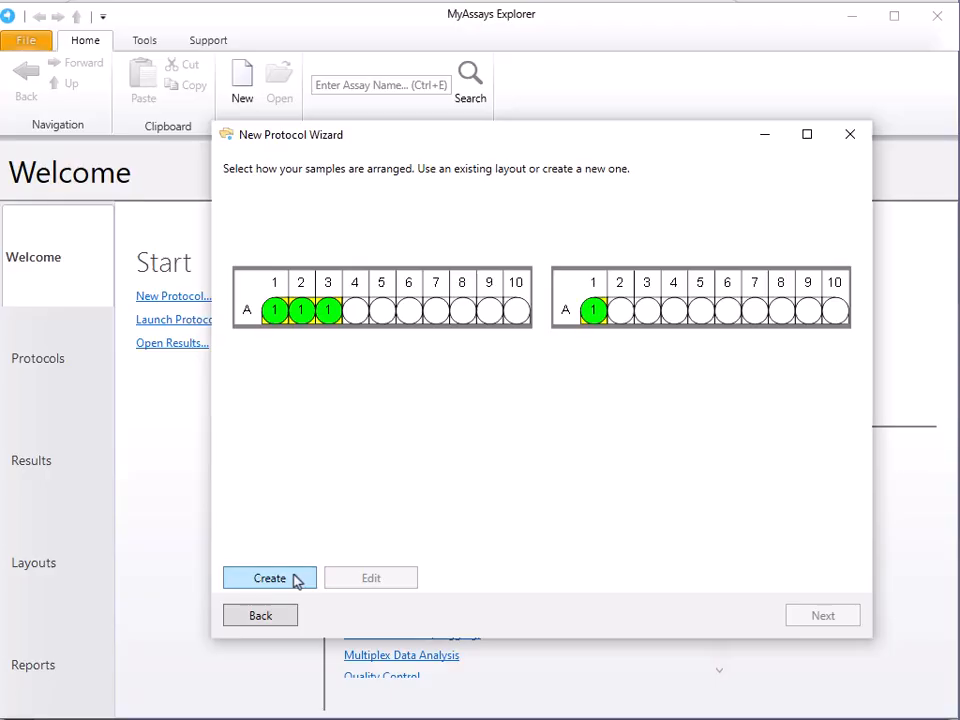
{"action": "double_click", "coordinate": [405, 313]}
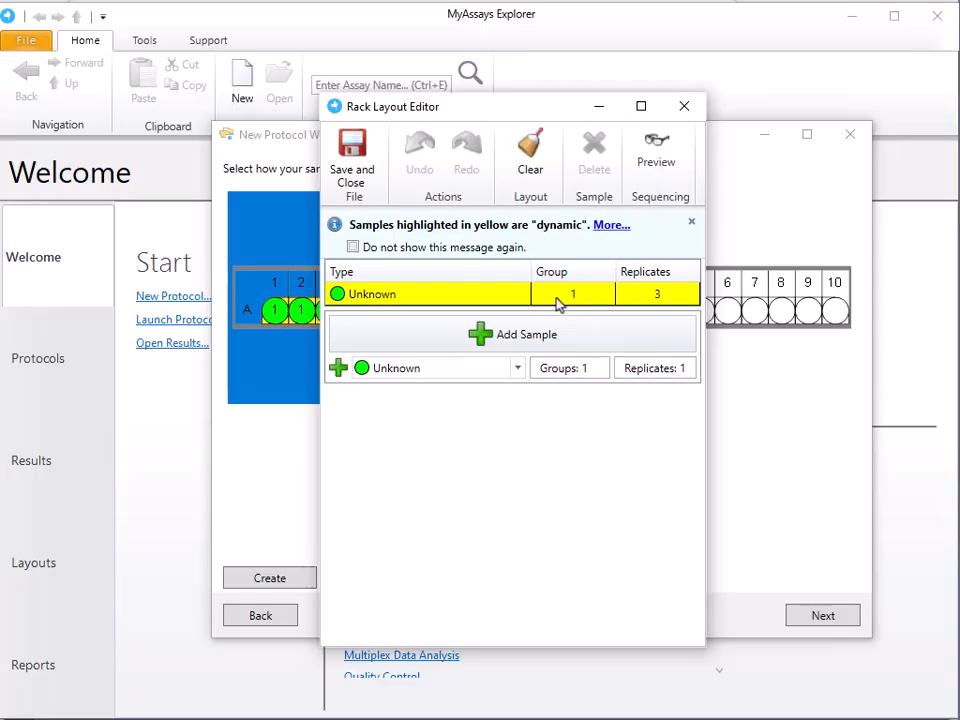
{"action": "left_click", "coordinate": [684, 107]}
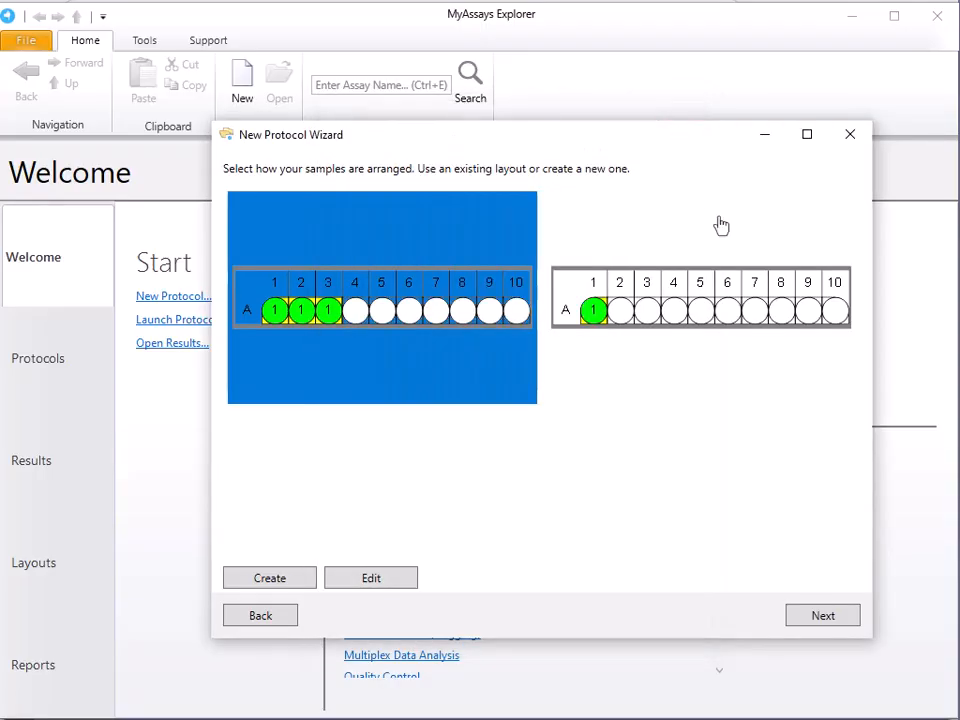
{"action": "left_click", "coordinate": [822, 615]}
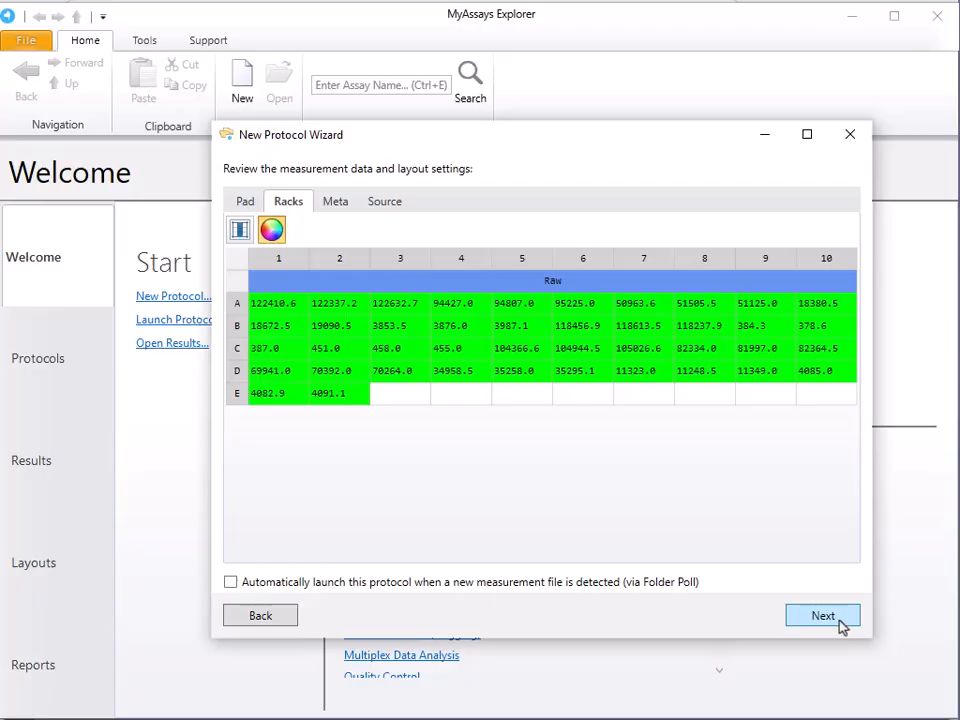
{"action": "left_click", "coordinate": [840, 622]}
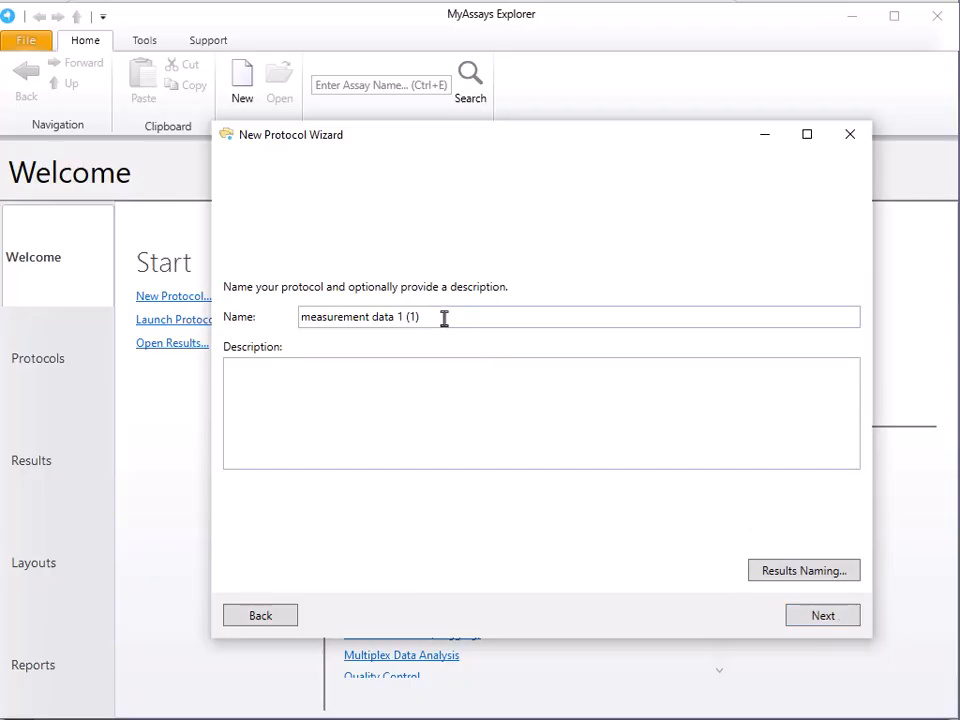
Name the protocol Variable Sample Batch, describe it as "Calculates %CV of measurement data for each sample group", and create and launch it
{"action": "left_click_drag", "start_coordinate": [444, 317], "coordinate": [182, 328]}
{"action": "type", "text": "Variable Sample Batch"}
{"action": "key", "text": "Tab"}
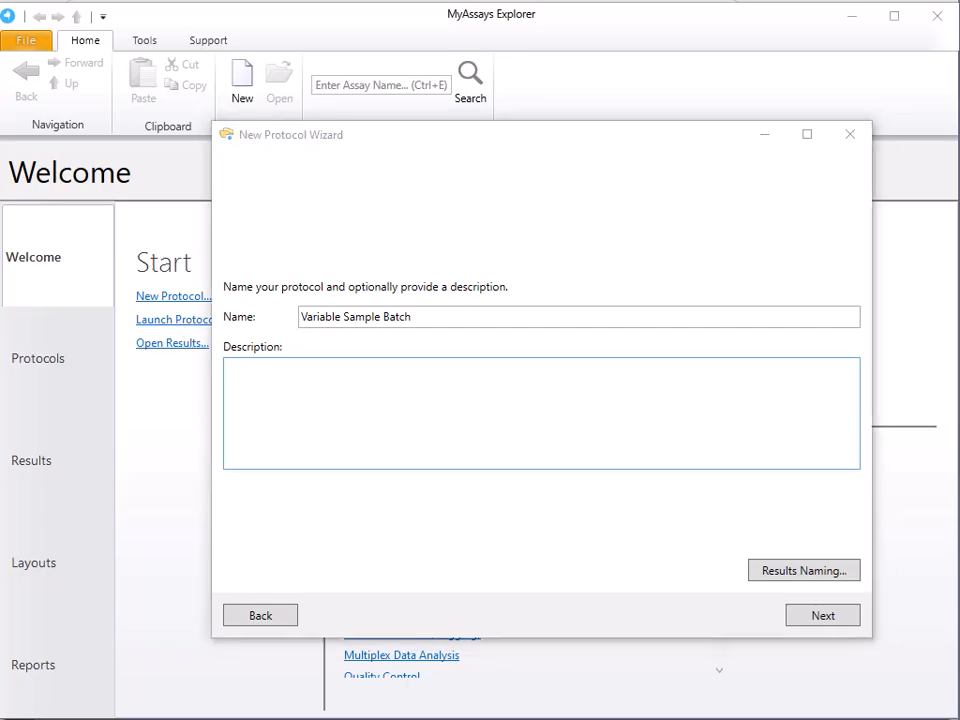
{"action": "type", "text": "Calculates %CV of measurement data for each sample group"}
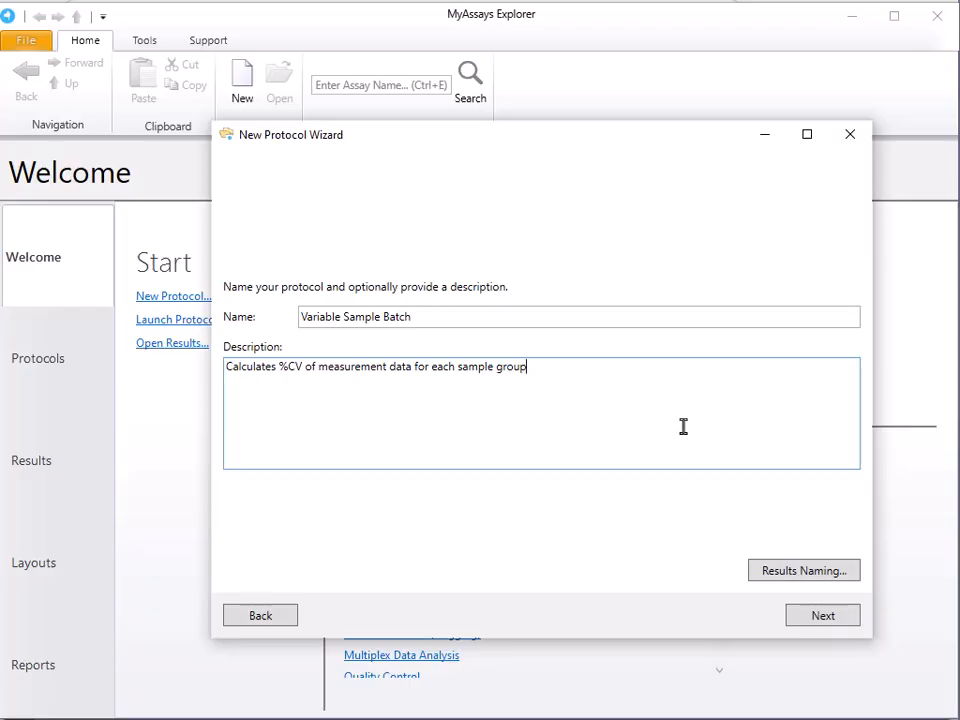
{"action": "left_click", "coordinate": [823, 616]}
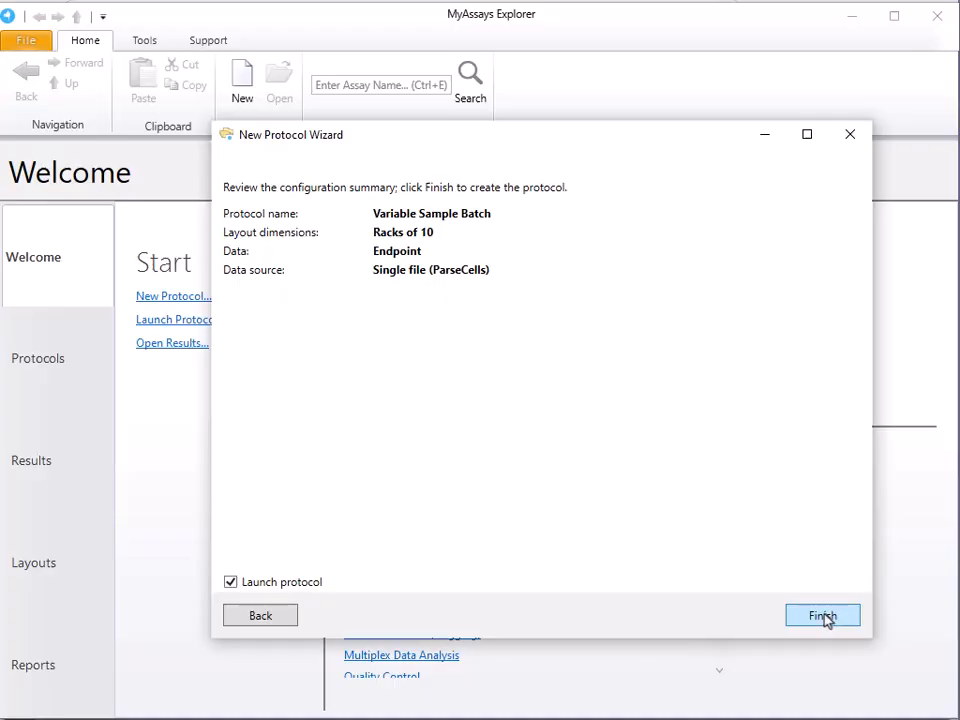
{"action": "left_click", "coordinate": [823, 616]}
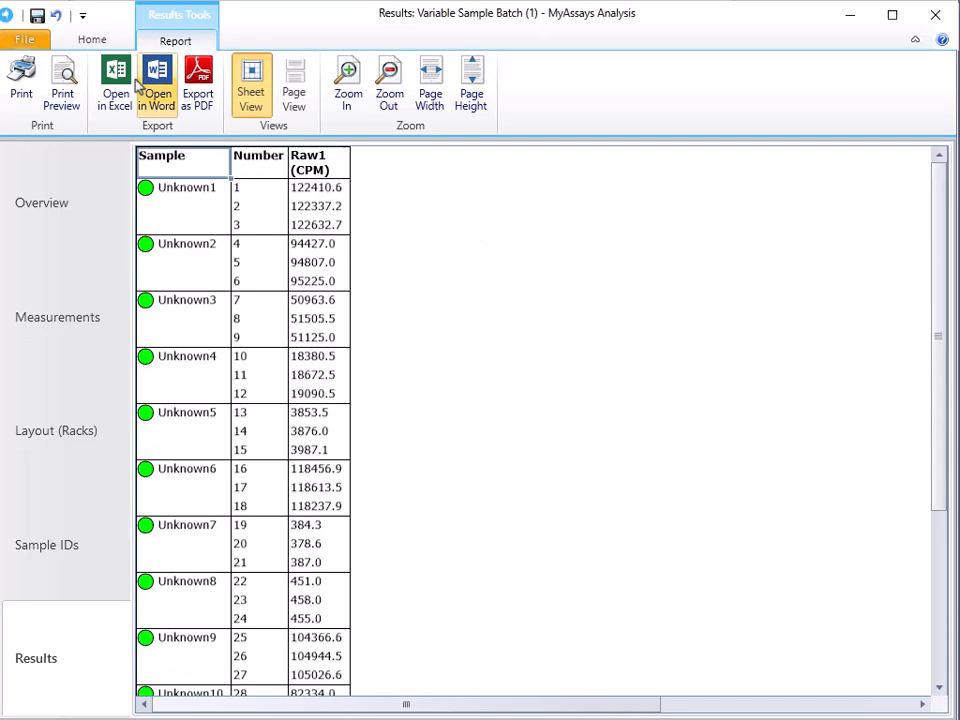
Add a Percentage Coefficient of Variation transform with input Raw1 and output %CV to the assay, and calculate the results
{"action": "left_click", "coordinate": [60, 38]}
{"action": "left_click", "coordinate": [440, 92]}
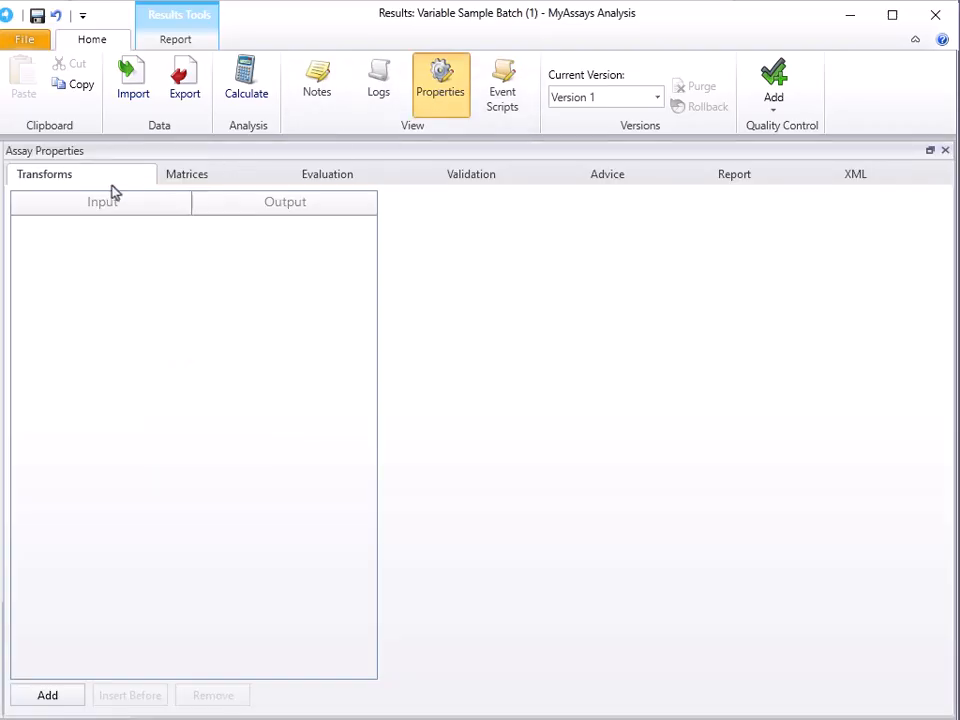
{"action": "left_click", "coordinate": [47, 695]}
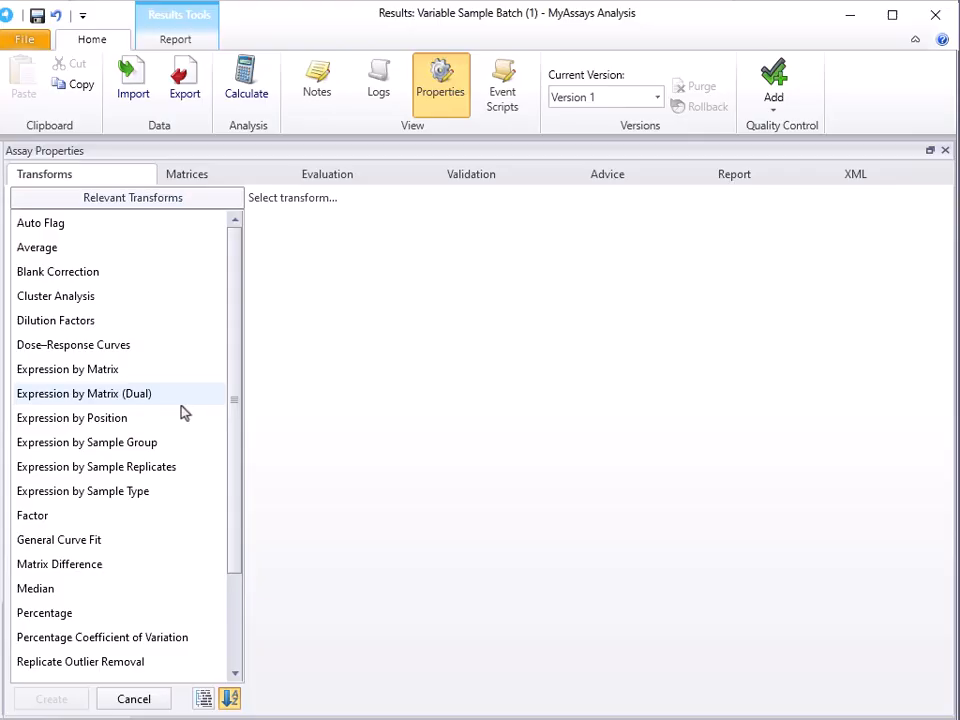
{"action": "scroll", "coordinate": [204, 458], "scroll_direction": "down", "scroll_amount": 2}
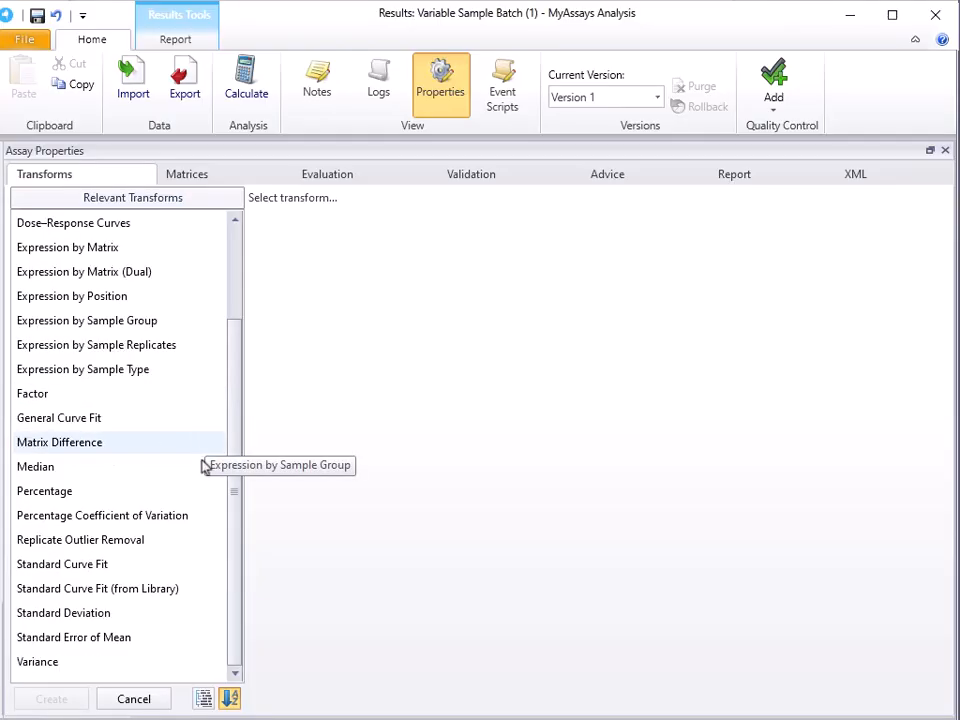
{"action": "left_click", "coordinate": [170, 522]}
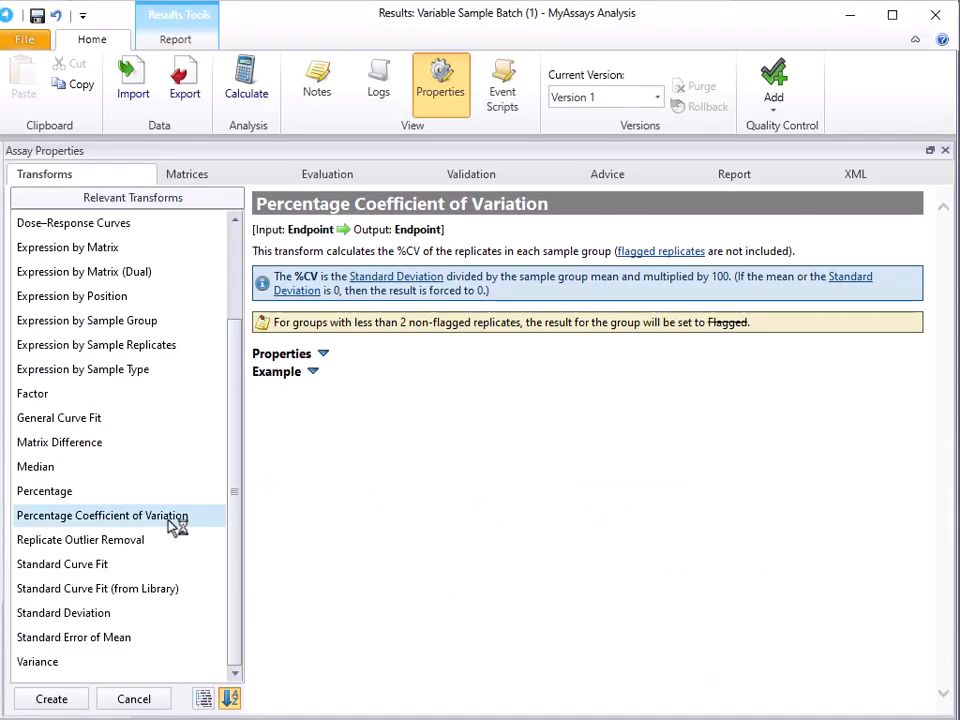
{"action": "left_click", "coordinate": [77, 699]}
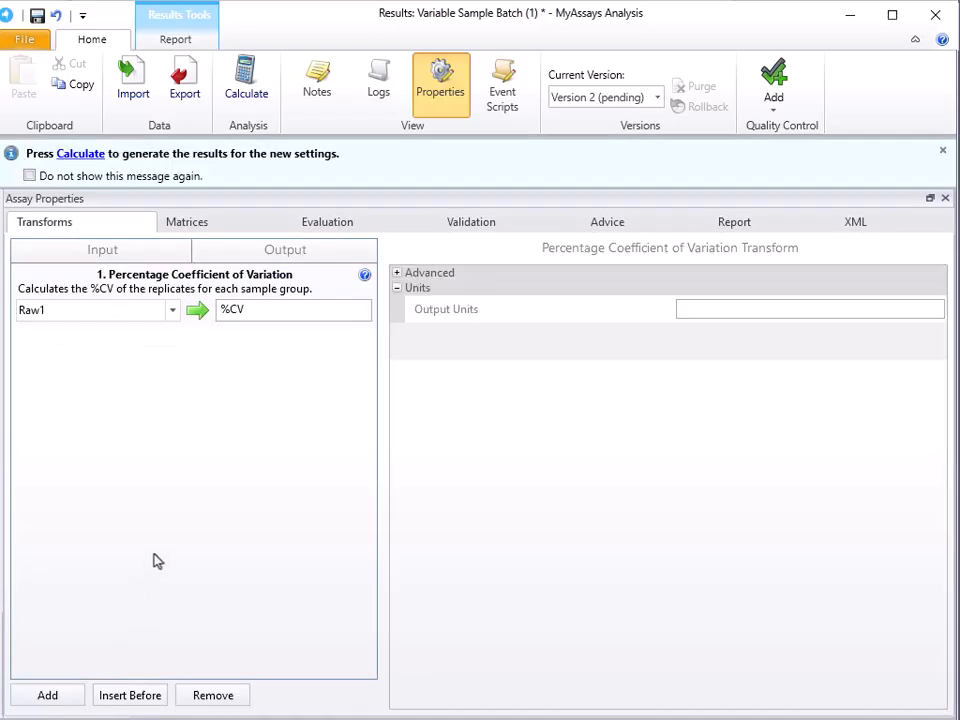
{"action": "left_click", "coordinate": [439, 92]}
{"action": "left_click", "coordinate": [246, 92]}
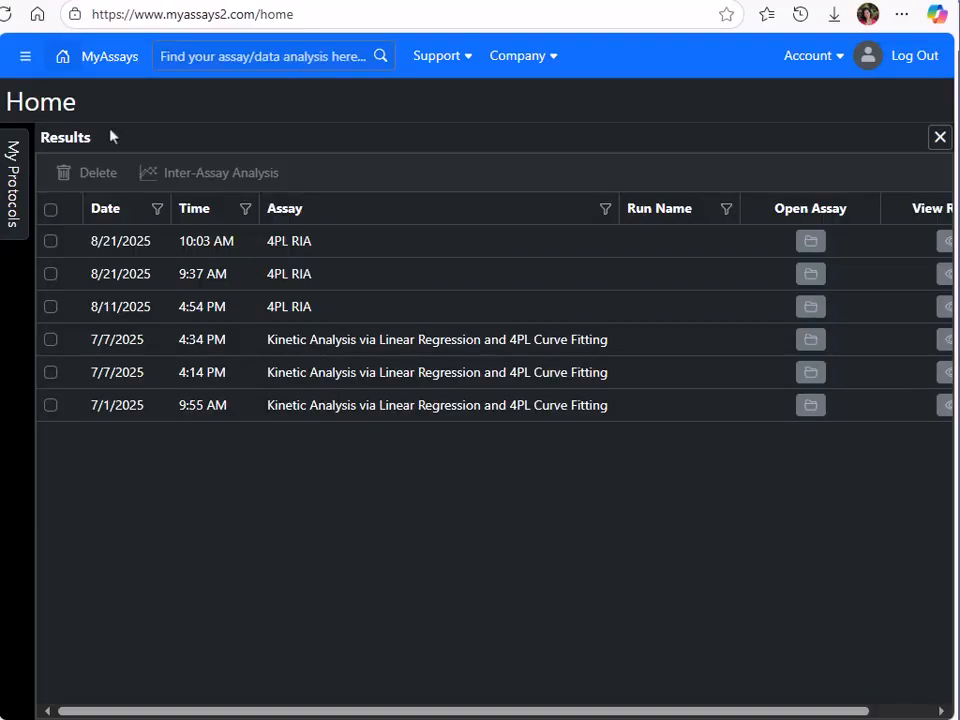
Start publishing a protocol from My Protocols and choose Variable Sample Batch.assay-protocol as the assay protocol file
{"action": "left_click", "coordinate": [12, 158]}
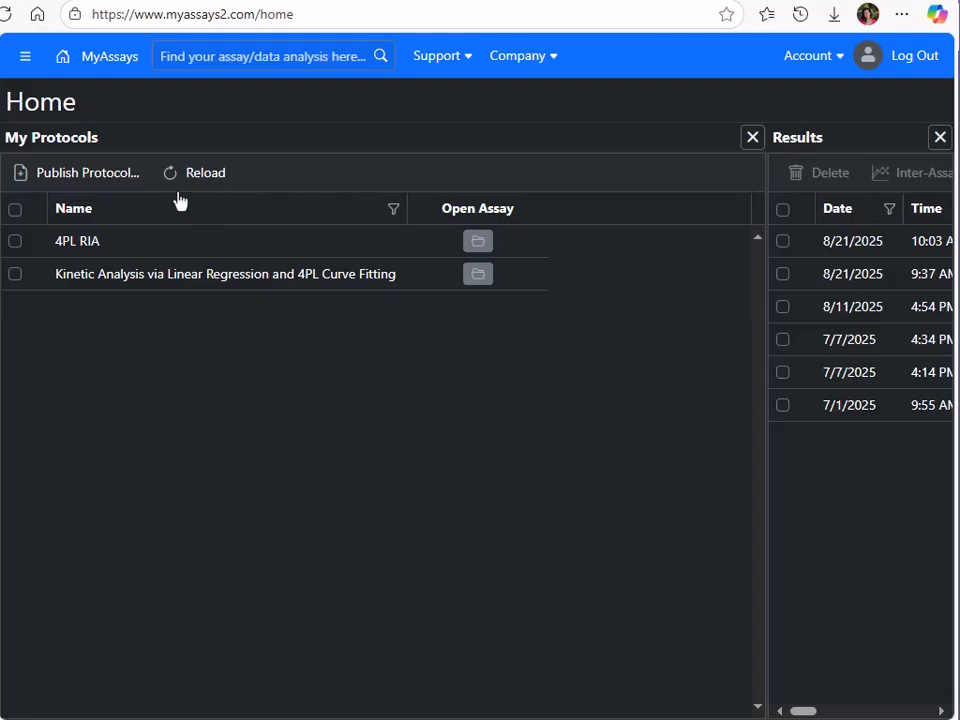
{"action": "left_click", "coordinate": [108, 181]}
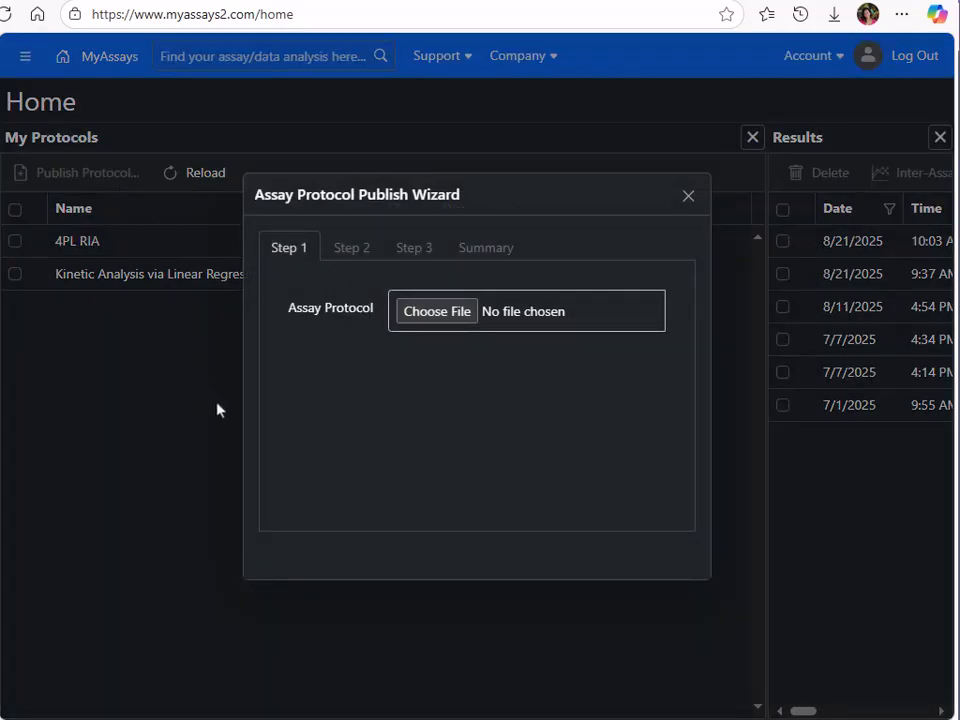
{"action": "left_click", "coordinate": [437, 311]}
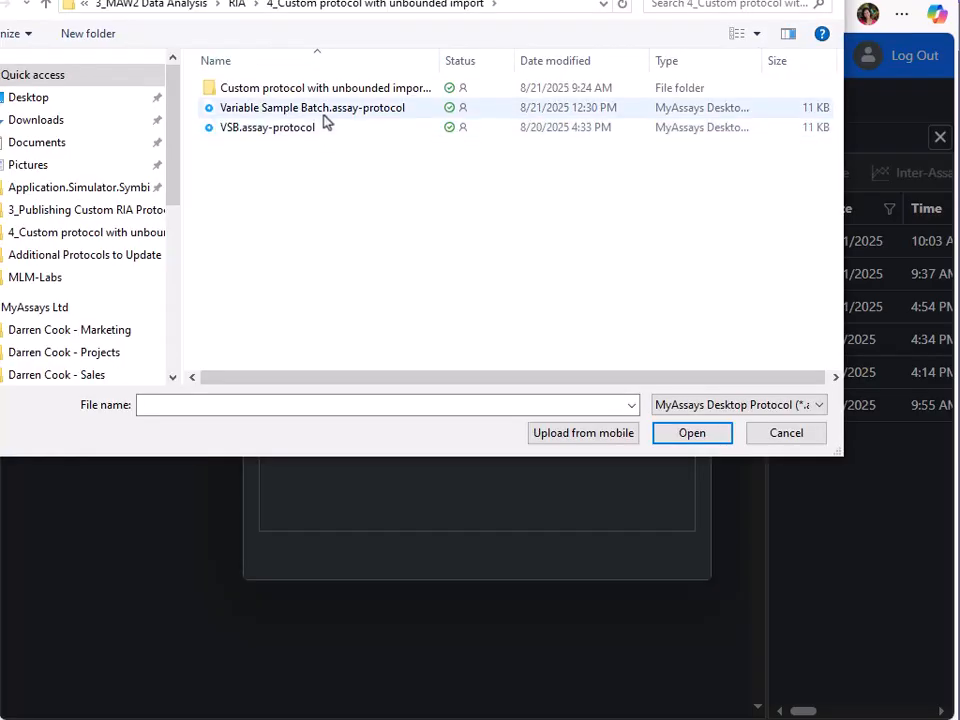
{"action": "left_click", "coordinate": [322, 108]}
{"action": "left_click", "coordinate": [703, 432]}
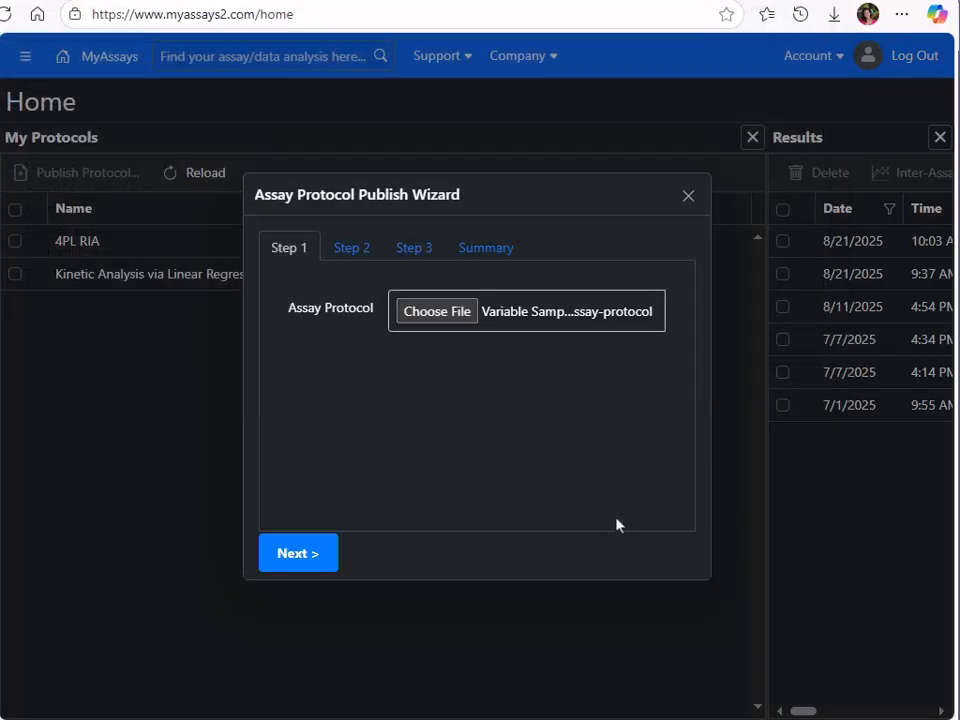
Publish the protocol as a new public assay named Variable Sample Batch with the link variable-sample-batch
{"action": "left_click", "coordinate": [300, 553]}
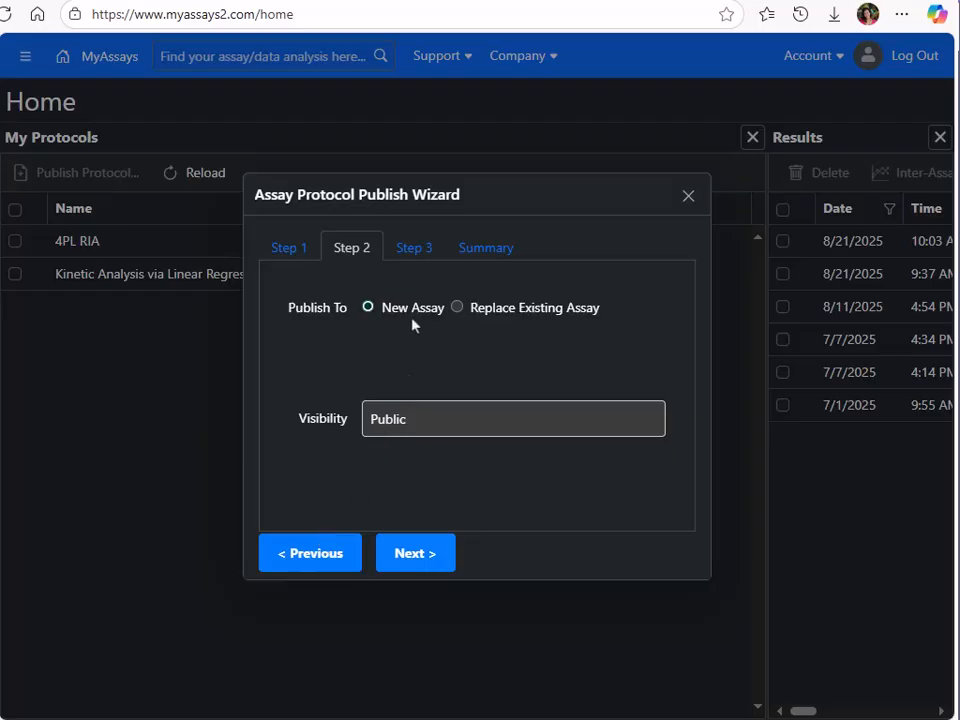
{"action": "left_click", "coordinate": [426, 562]}
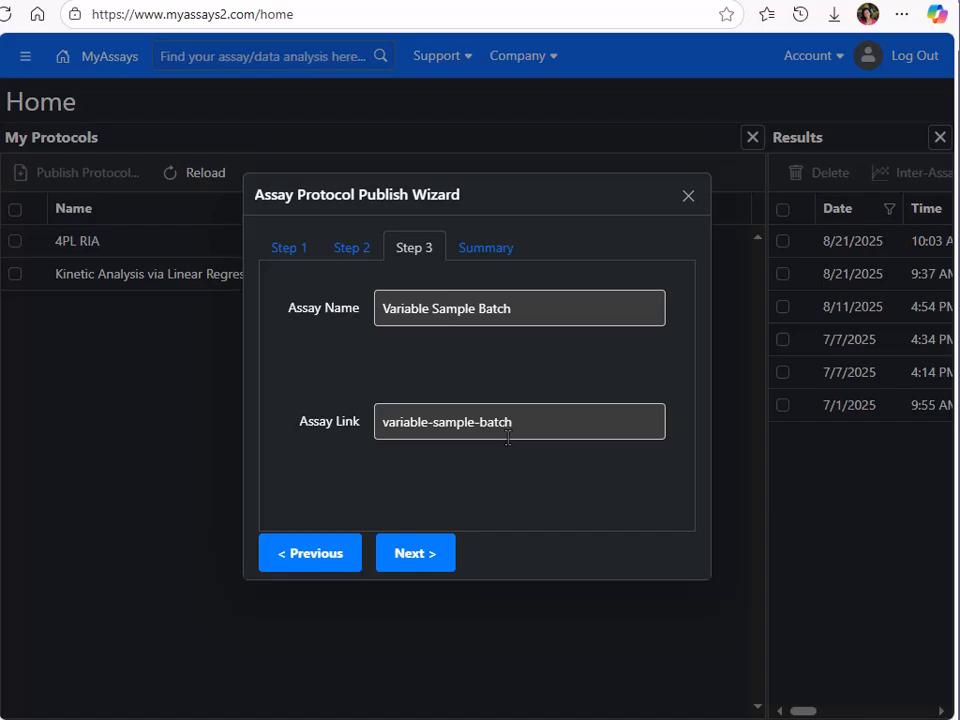
{"action": "left_click", "coordinate": [426, 548]}
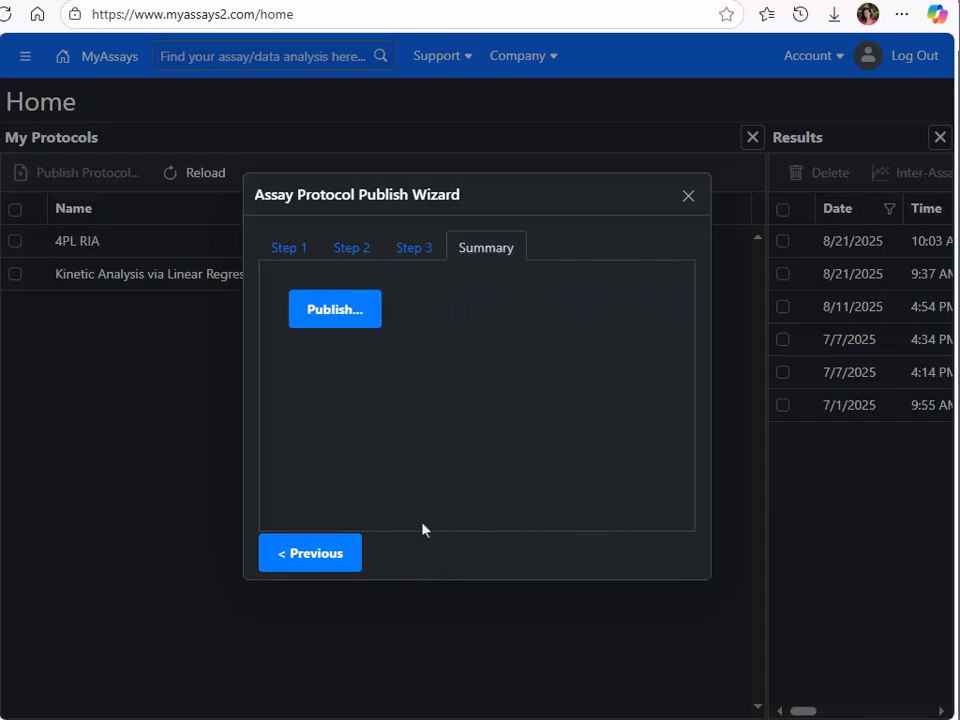
{"action": "left_click", "coordinate": [360, 315]}
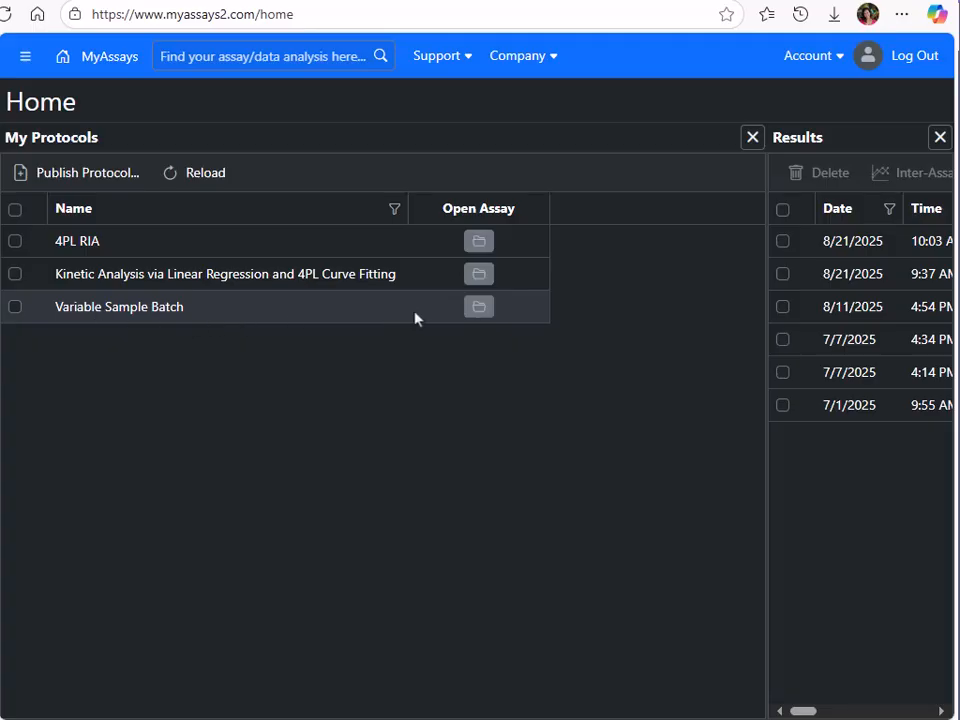
Open the published Variable Sample Batch assay and highlight its web address for sharing
{"action": "left_click", "coordinate": [479, 309]}
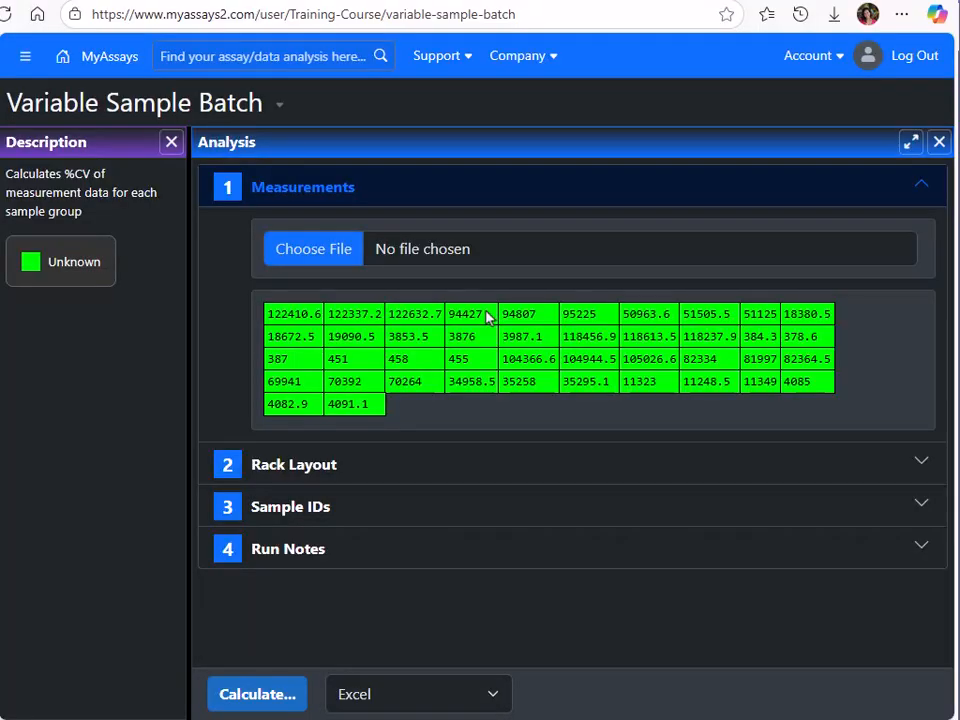
{"action": "left_click", "coordinate": [570, 17]}
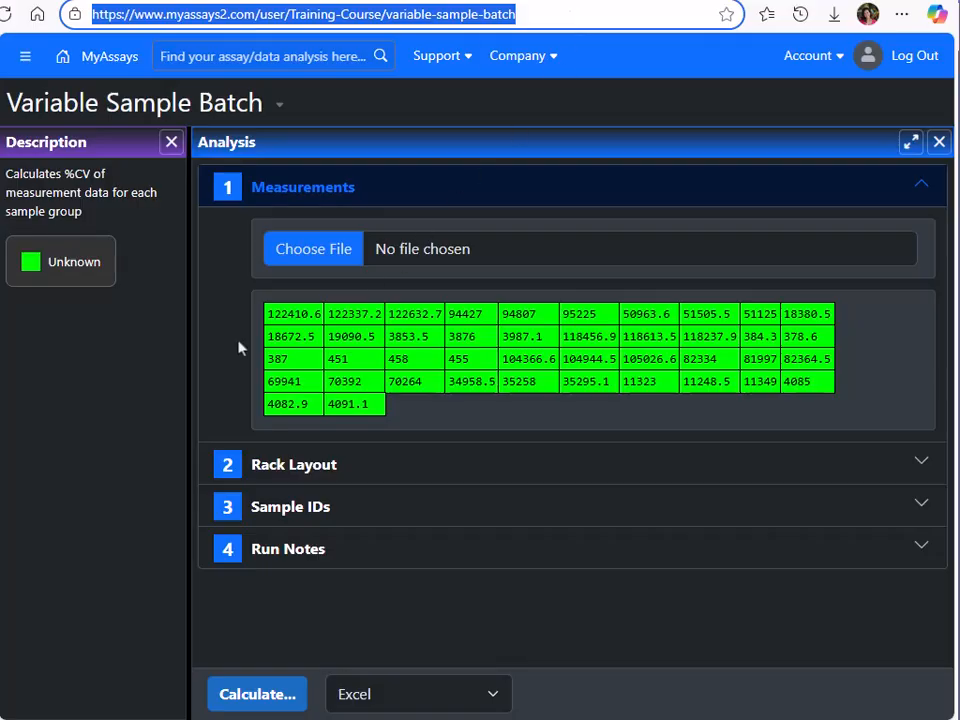
{"action": "left_click", "coordinate": [101, 395]}
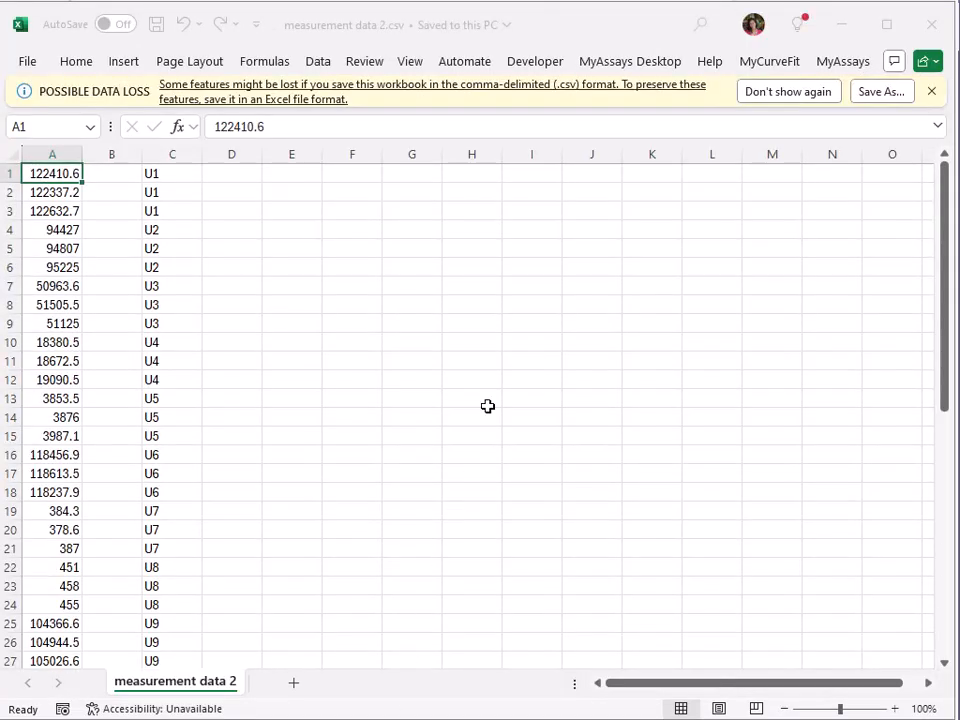
Review the rows of measurement data 2.csv, close the workbook, and import that file as the assay's measurements
{"action": "scroll", "coordinate": [375, 429], "scroll_direction": "down", "scroll_amount": 13}
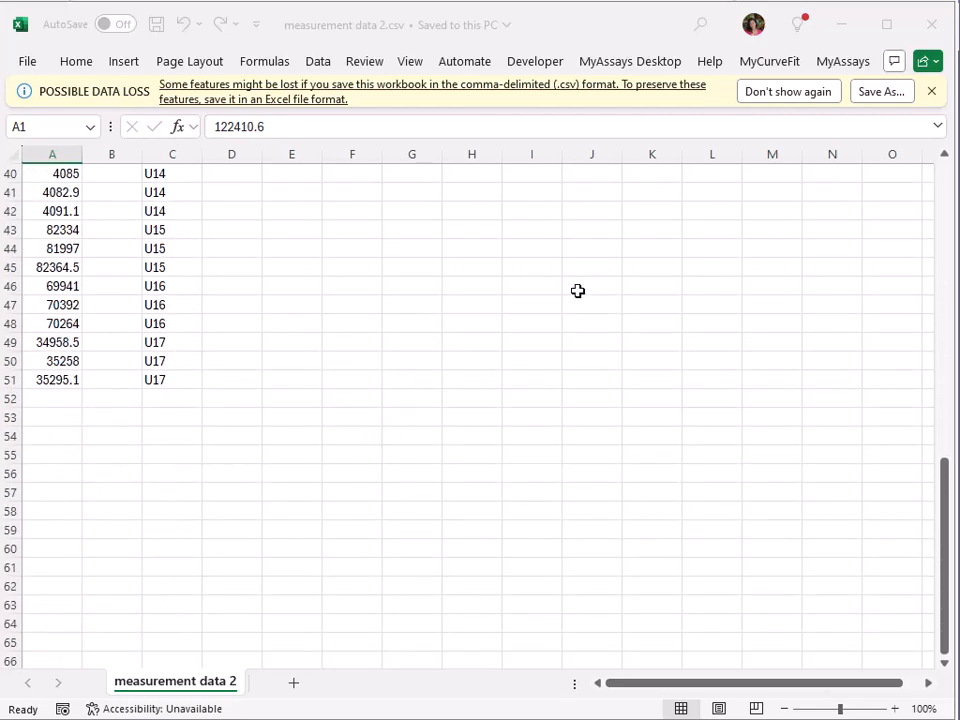
{"action": "left_click", "coordinate": [932, 24]}
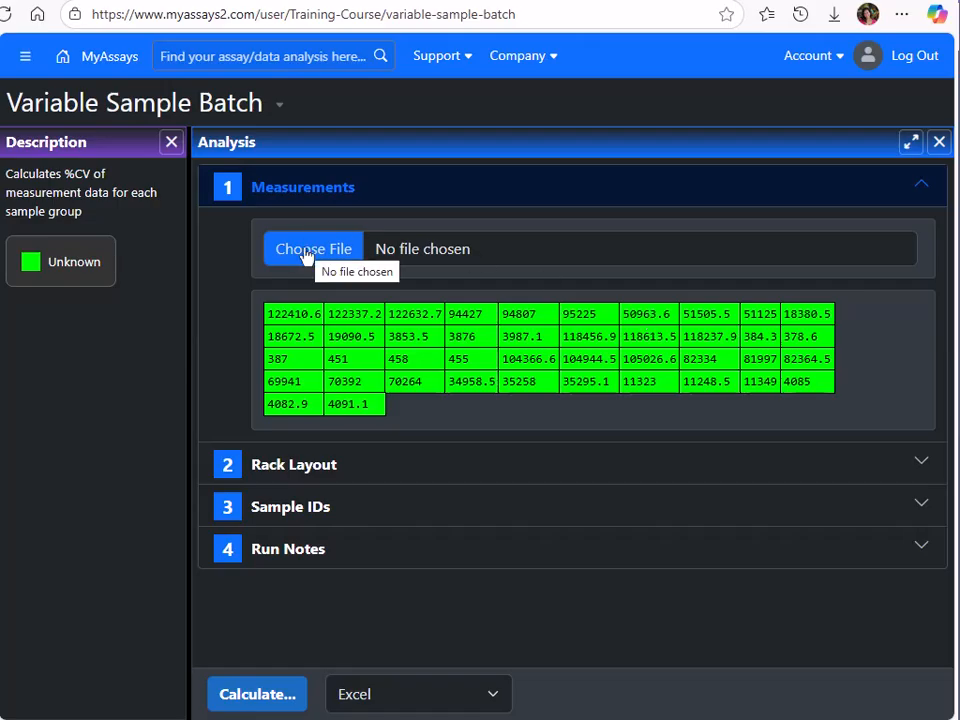
{"action": "left_click", "coordinate": [306, 256]}
{"action": "left_click", "coordinate": [316, 148]}
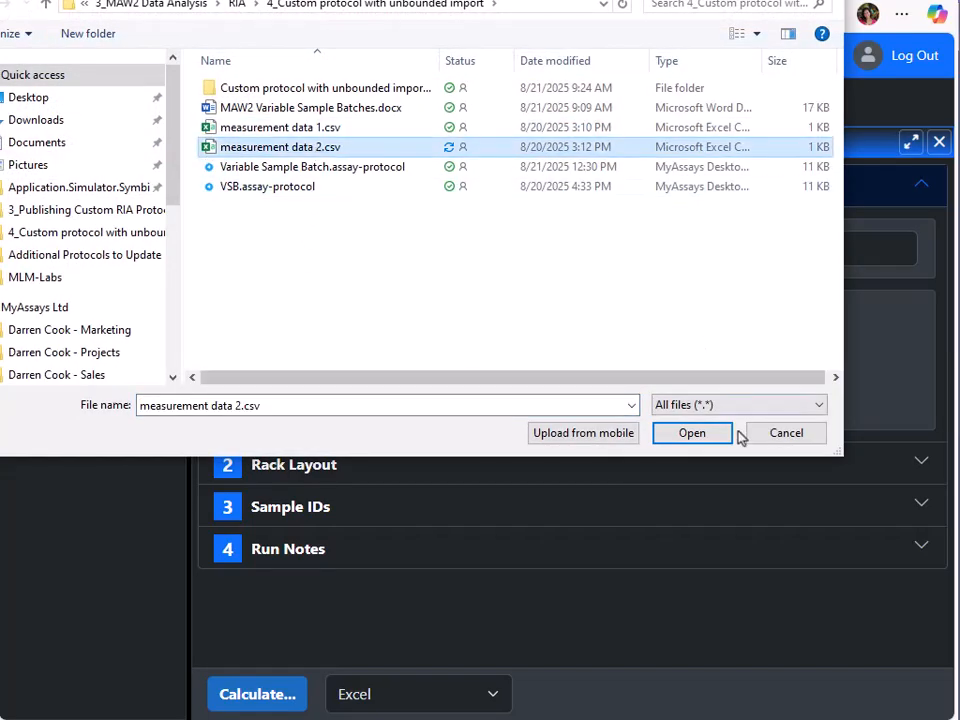
{"action": "left_click", "coordinate": [699, 435]}
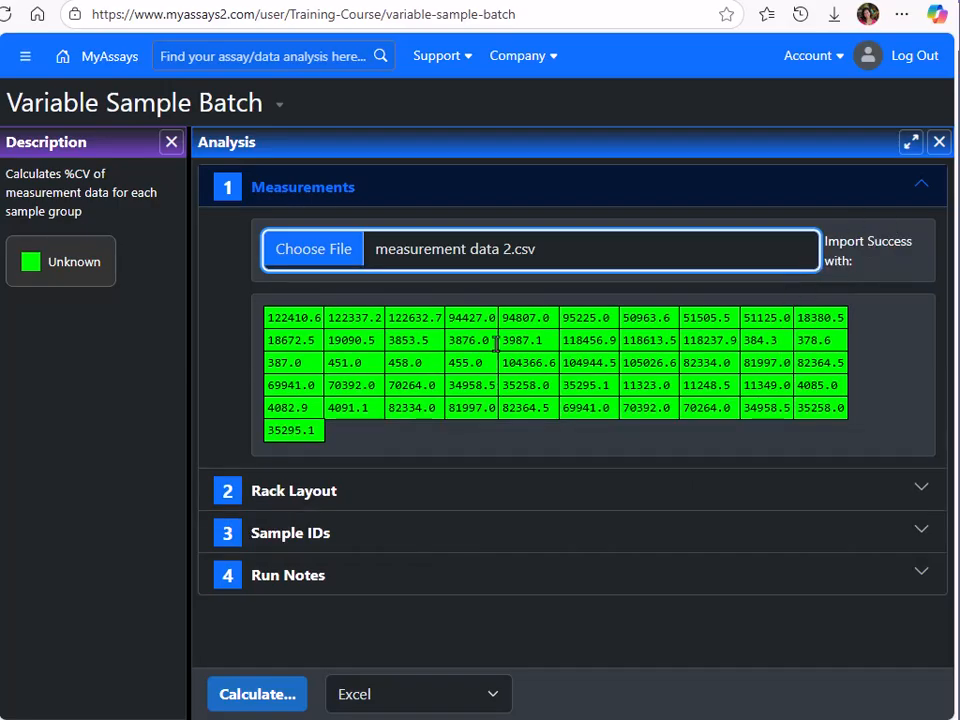
Check the rack layout for the imported batch and calculate the results with Excel as the output format
{"action": "left_click", "coordinate": [380, 505]}
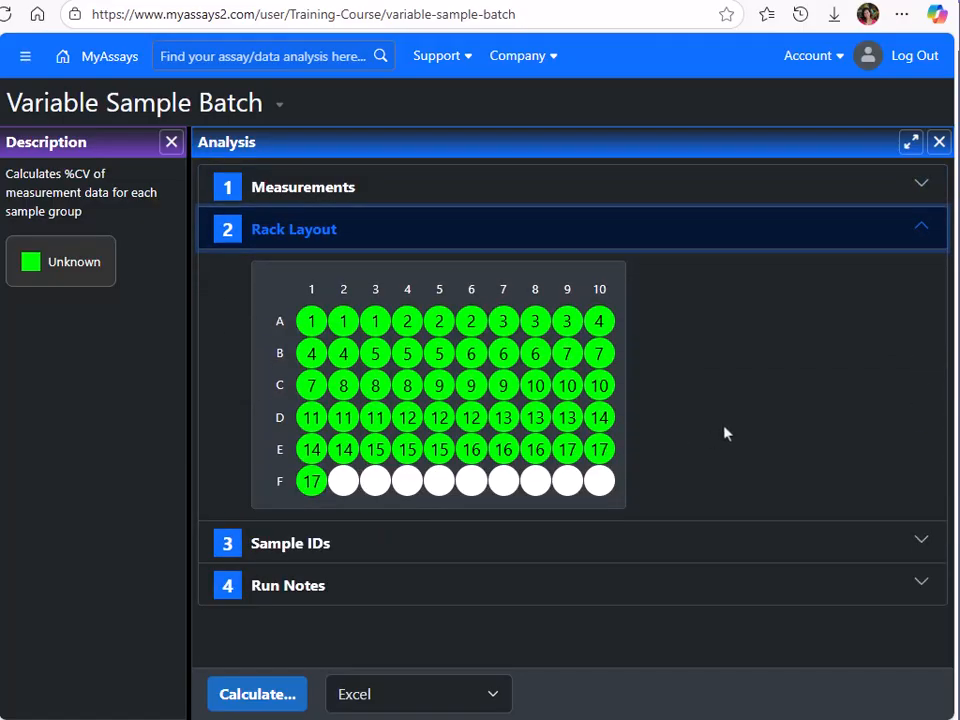
{"action": "left_click", "coordinate": [258, 695]}
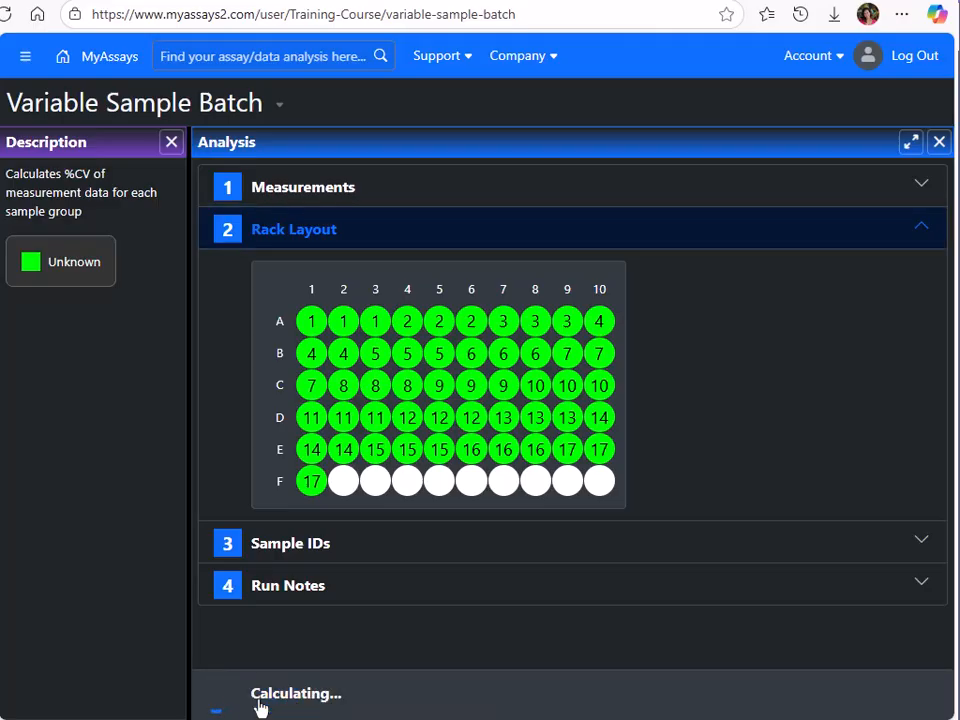